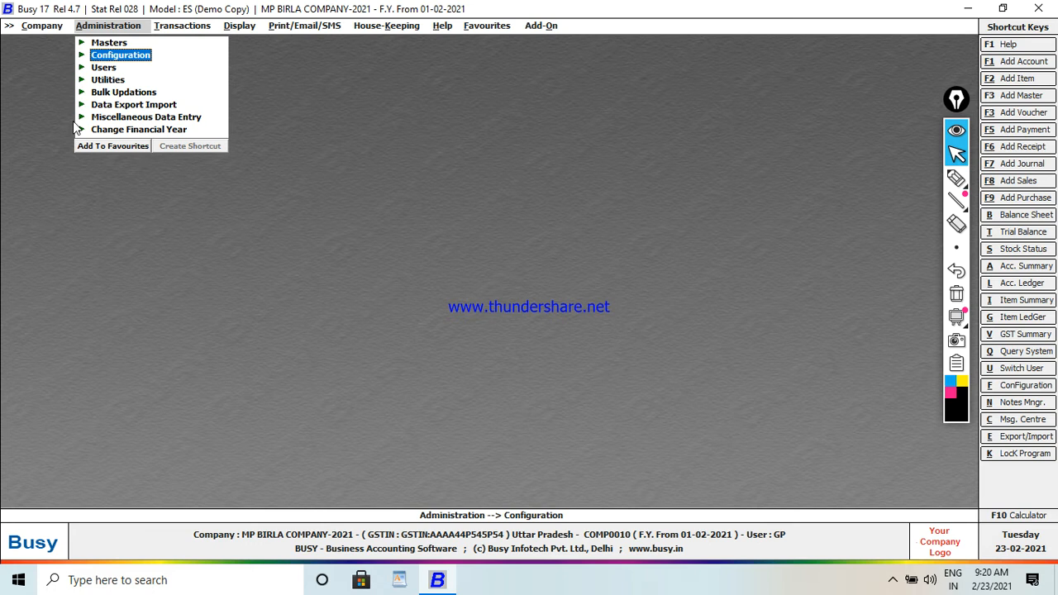
# Step: Go to the Invoice / Document Printing entry in the administration configuration
pyautogui.press('Up')
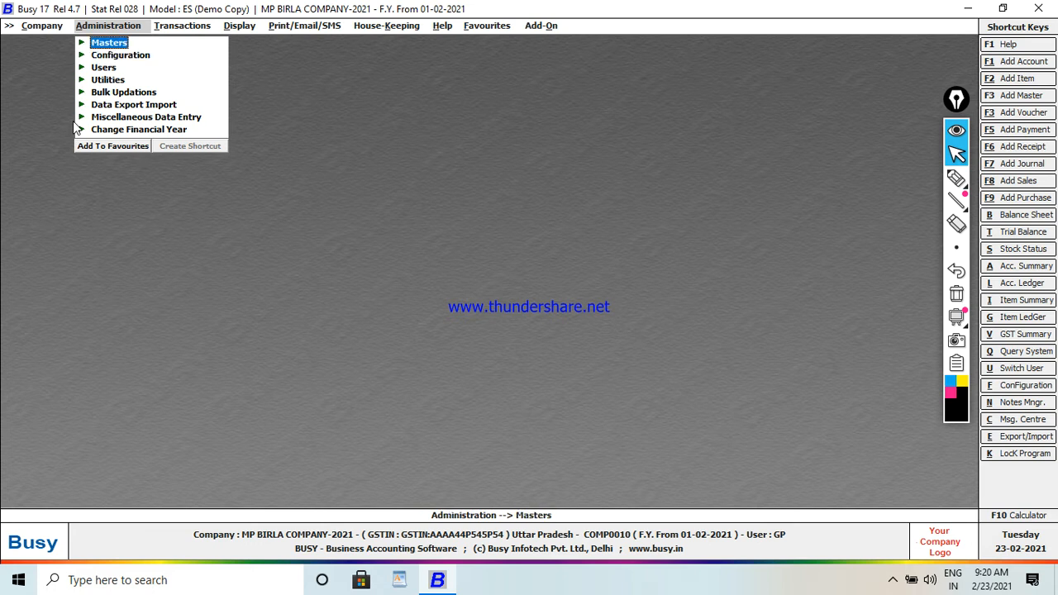
pyautogui.press('Down')
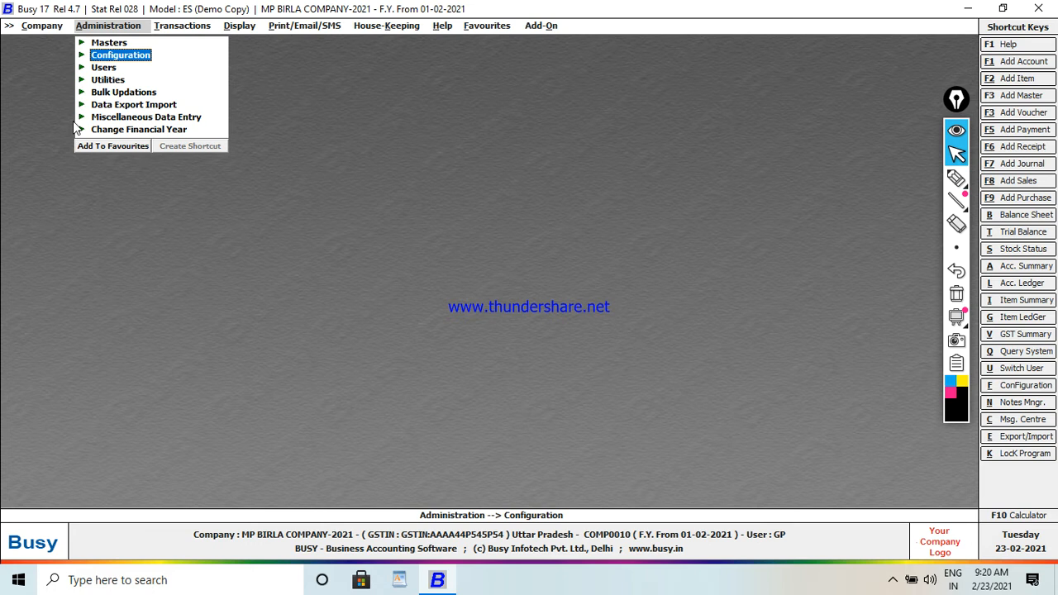
pyautogui.press('Return')
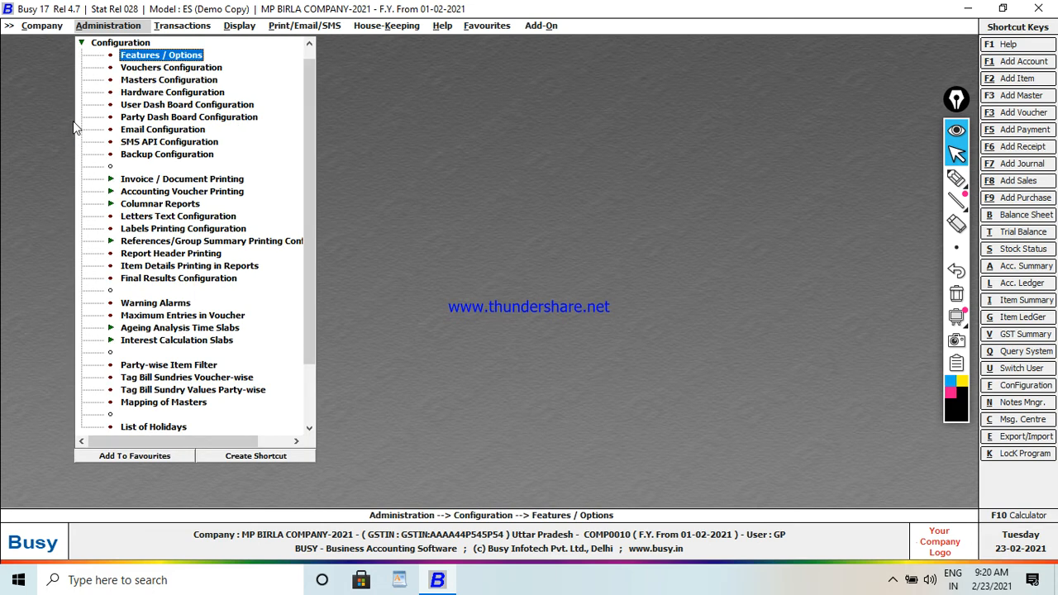
pyautogui.press('Down')
pyautogui.press('Down')
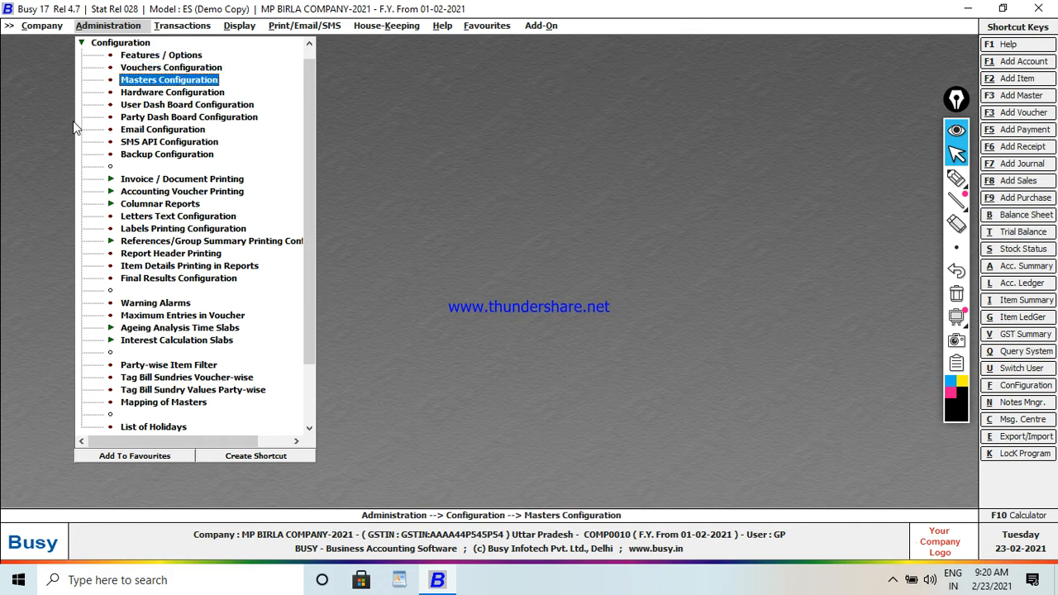
pyautogui.press('Down')
pyautogui.press('Down')
pyautogui.press('Down')
pyautogui.press('Down')
pyautogui.press('Down')
pyautogui.press('Down')
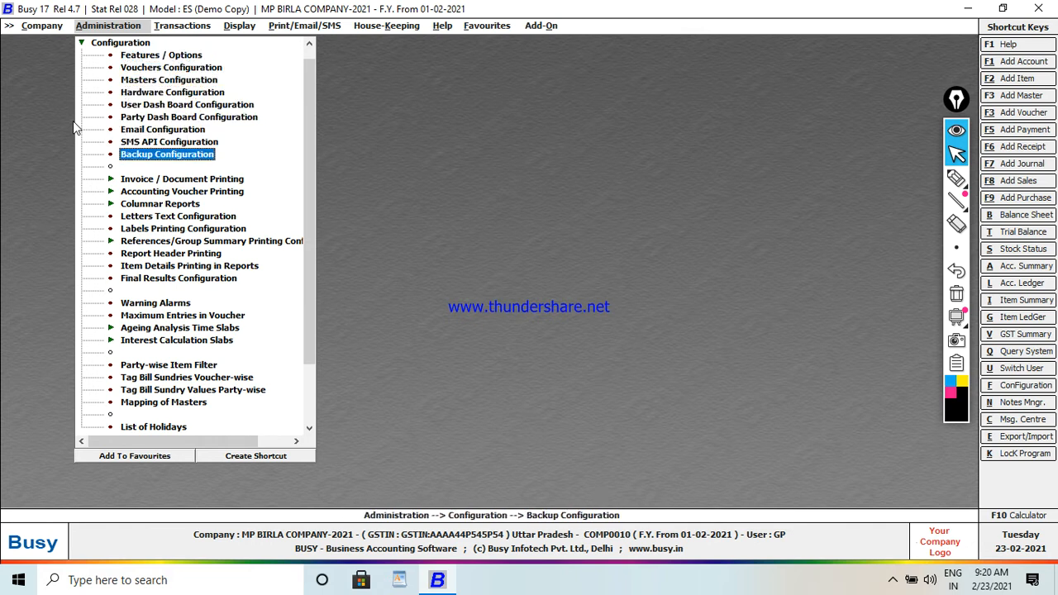
pyautogui.press('Down')
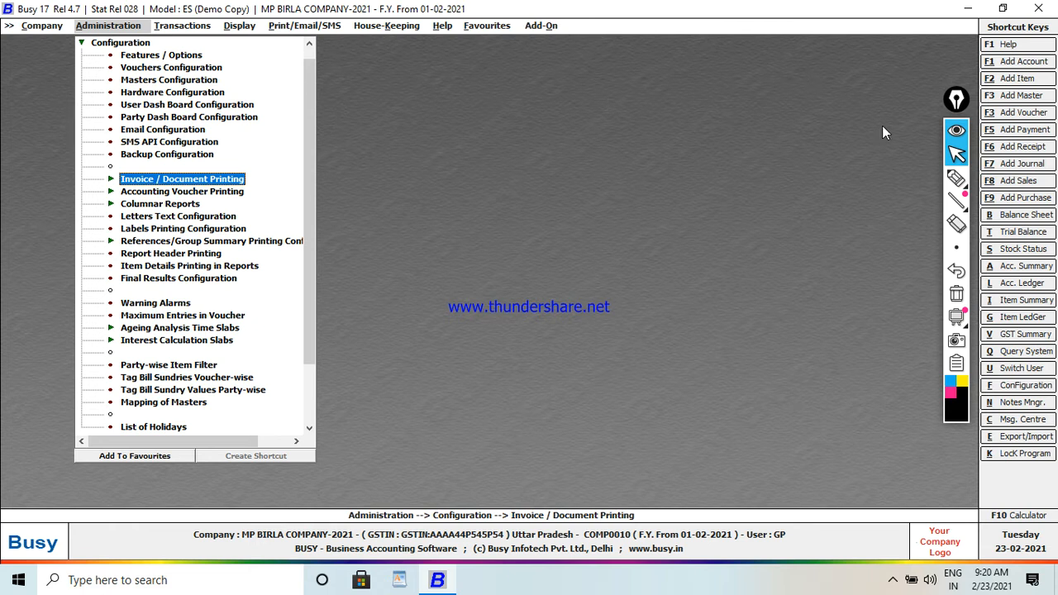
# Step: Mark the Invoice / Document Printing entry with a pen-drawn tick and box, and clear the drawing
pyautogui.click(957, 178)
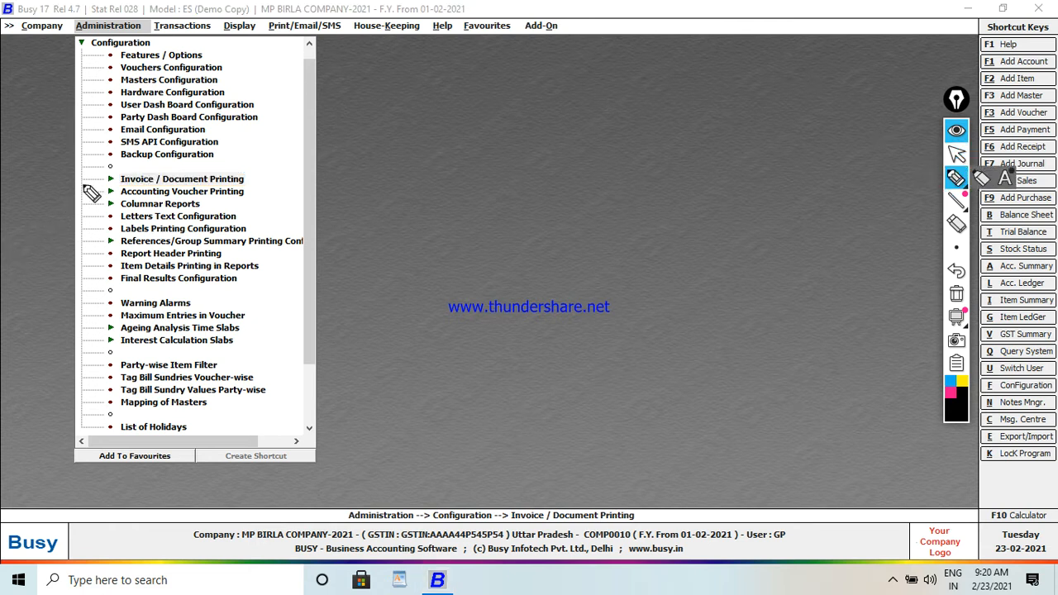
pyautogui.moveTo(100, 176); pyautogui.dragTo(134, 166)
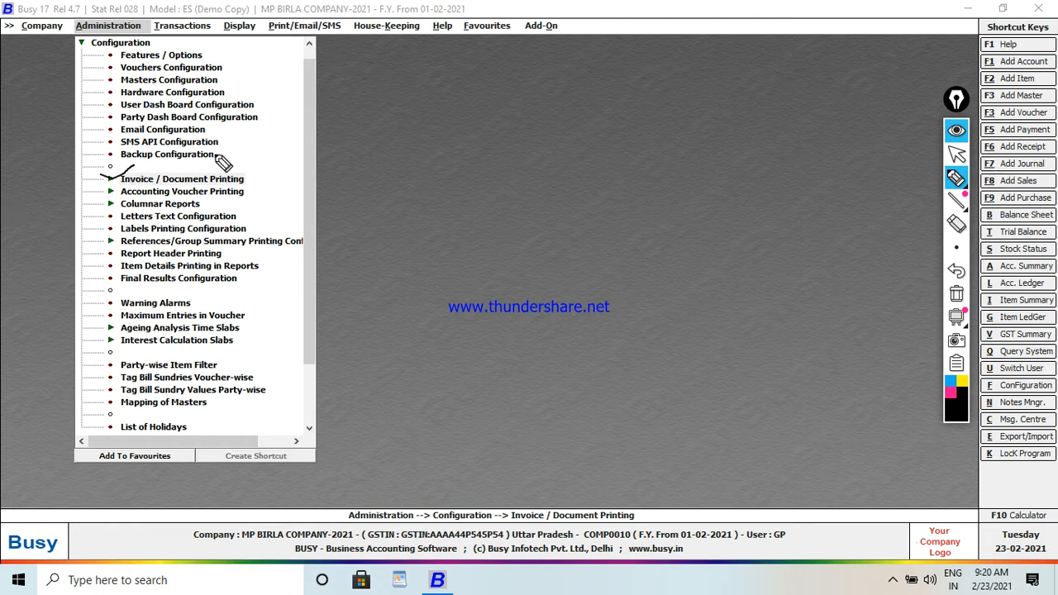
pyautogui.moveTo(134, 166)
pyautogui.mouseDown()
pyautogui.moveTo(253, 168)
pyautogui.moveTo(254, 191)
pyautogui.moveTo(127, 191)
pyautogui.moveTo(111, 183)
pyautogui.moveTo(118, 160)
pyautogui.mouseUp()
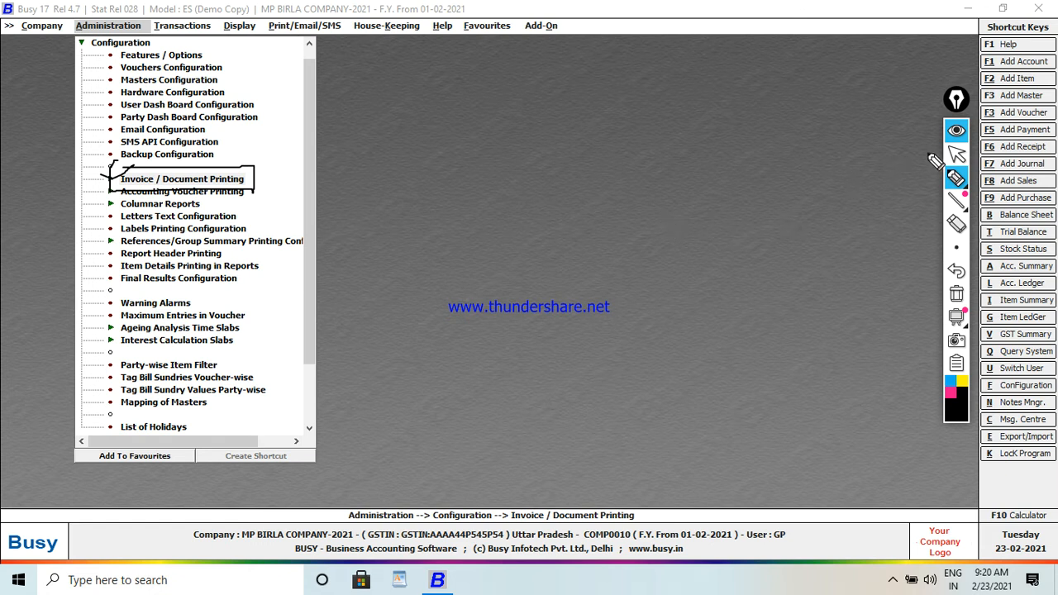
pyautogui.click(957, 294)
pyautogui.moveTo(955, 182)
pyautogui.click(957, 155)
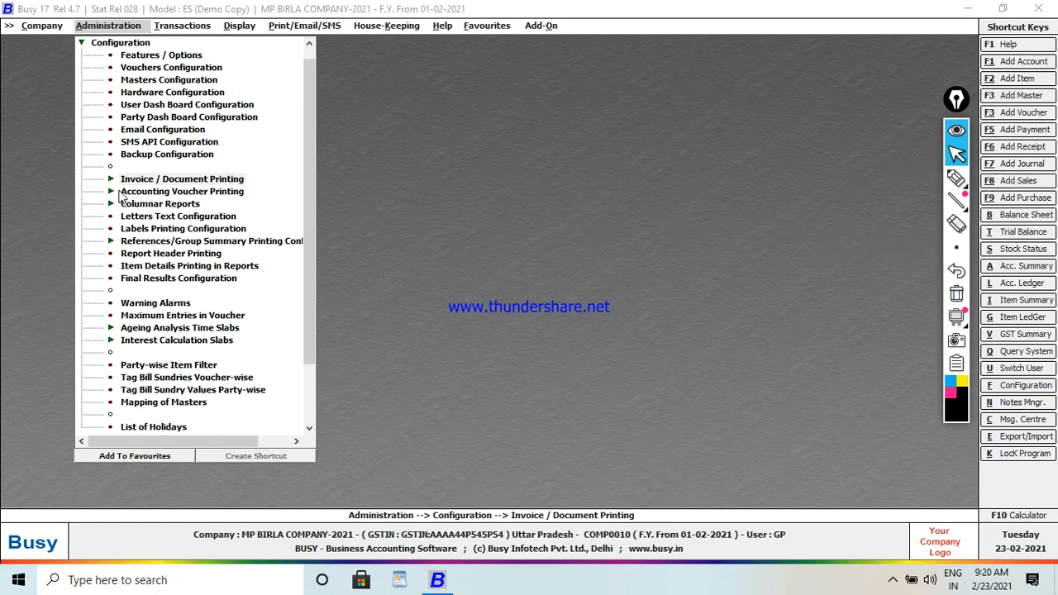
# Step: Open the standard document configuration for Purchase Invoice under Invoice / Document Printing
pyautogui.doubleClick(155, 180)
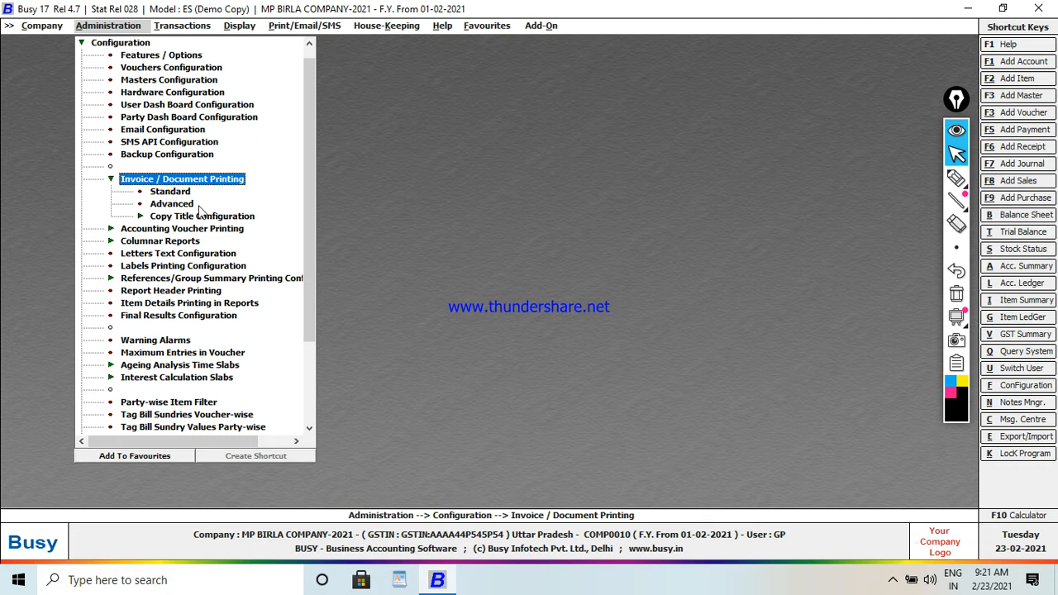
pyautogui.doubleClick(169, 193)
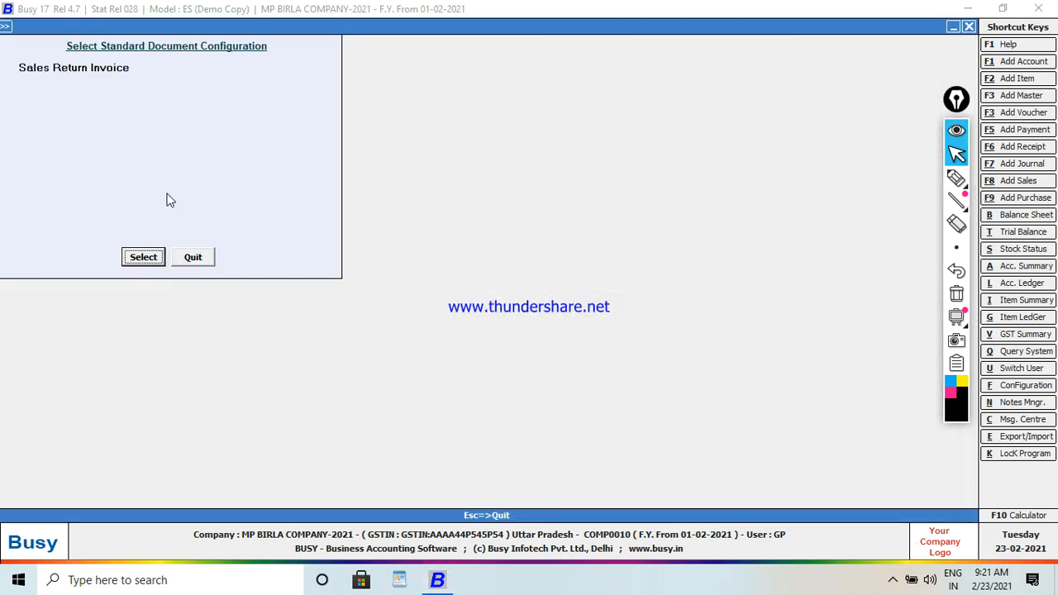
pyautogui.click(191, 256)
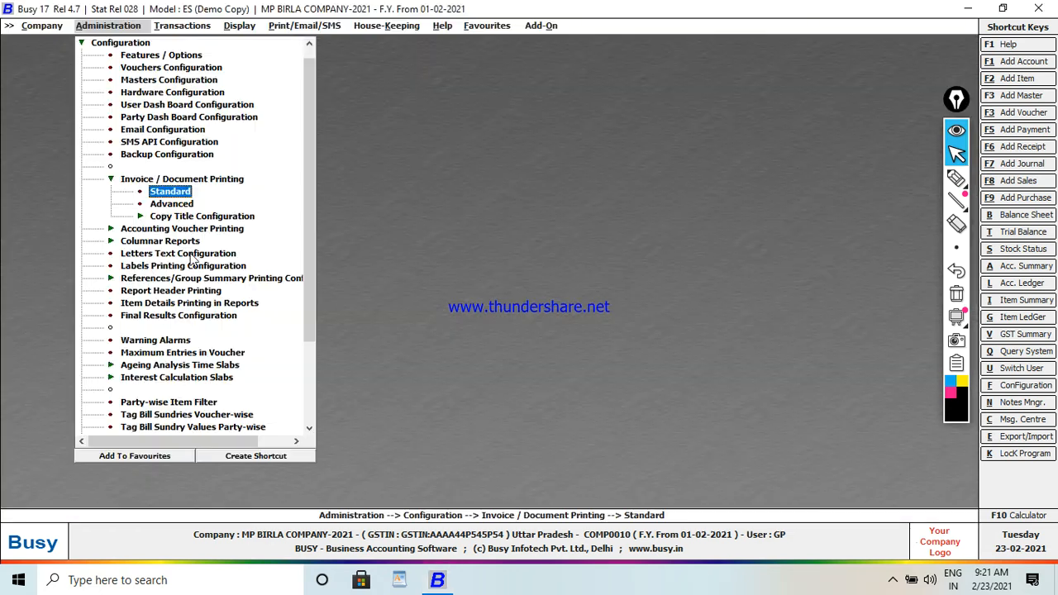
pyautogui.doubleClick(177, 195)
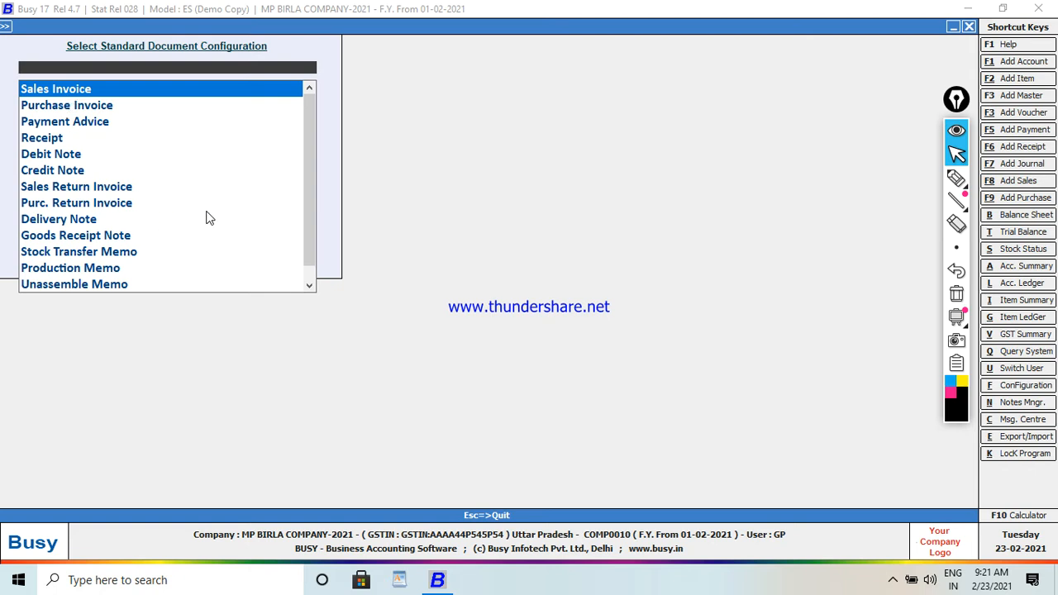
pyautogui.moveTo(308, 157); pyautogui.dragTo(172, 130)
pyautogui.click(69, 110)
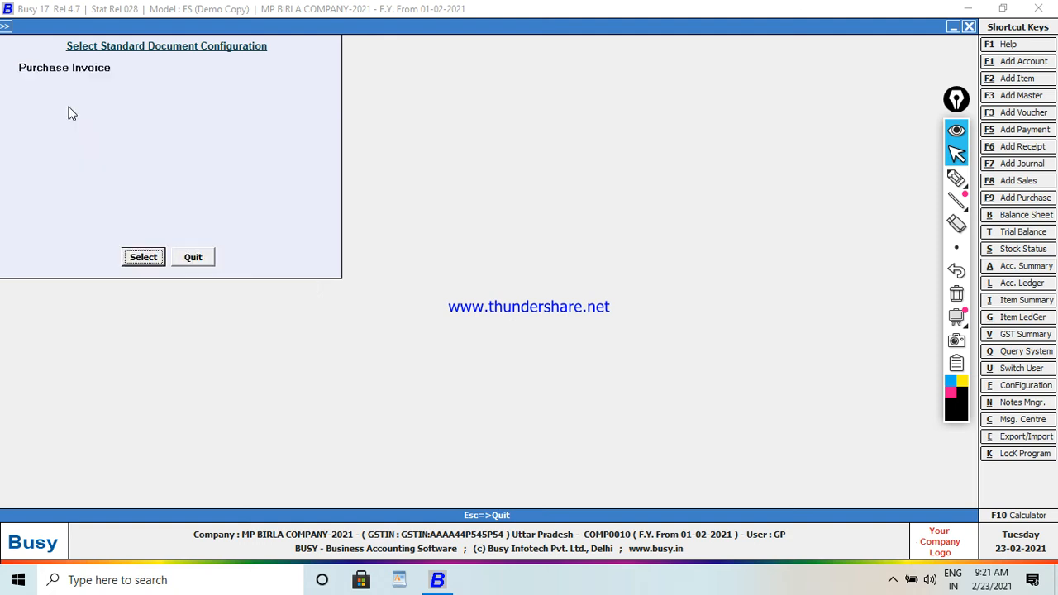
pyautogui.click(143, 258)
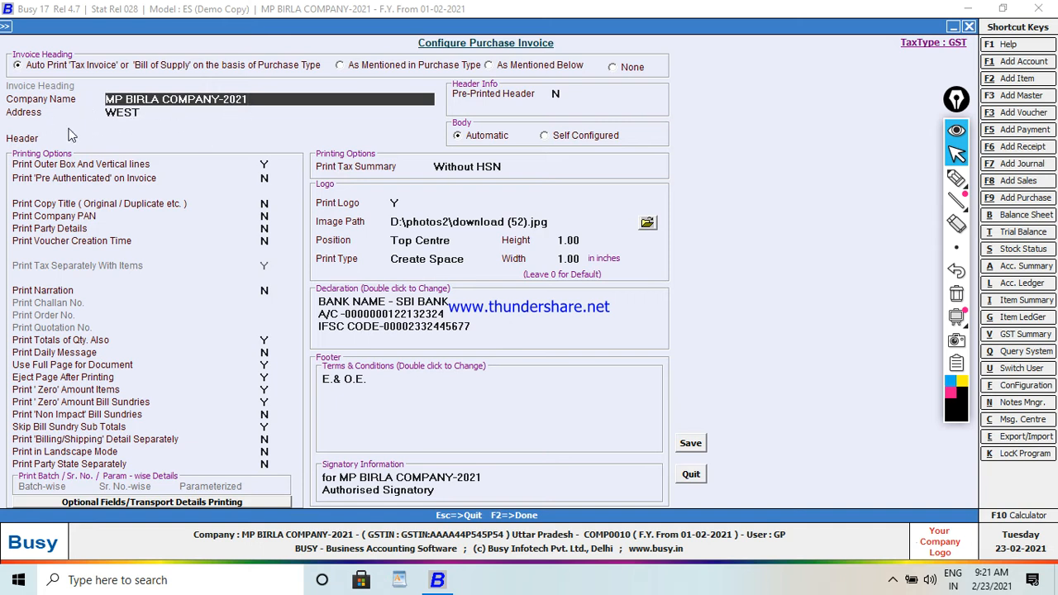
# Step: Replace the company address in the purchase invoice configuration with the company's town and district
pyautogui.click(141, 113)
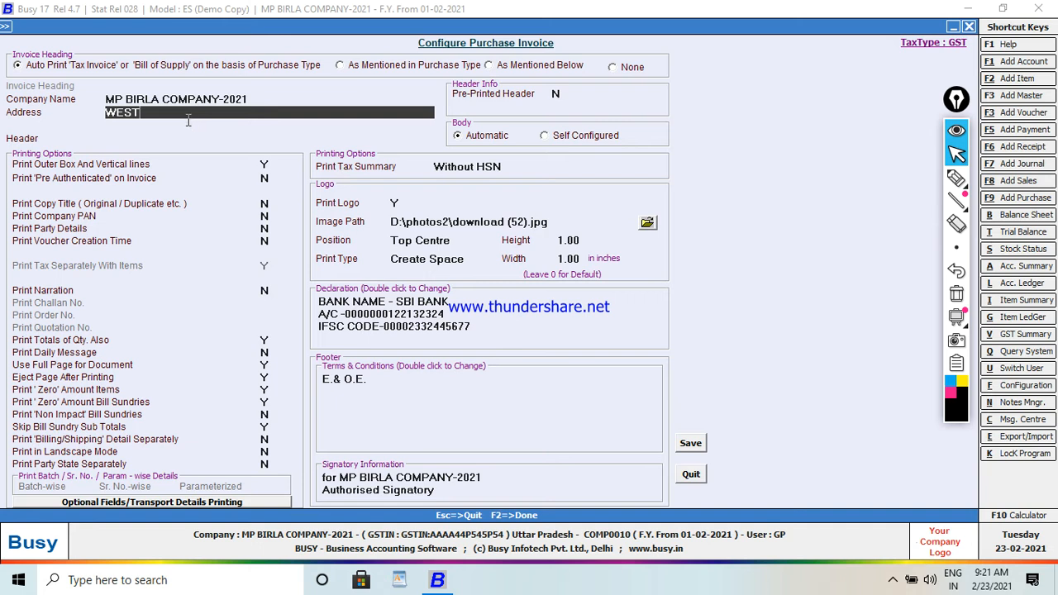
pyautogui.press('BackSpace')
pyautogui.press('BackSpace')
pyautogui.press('BackSpace')
pyautogui.press('BackSpace')
pyautogui.write('sirathu')
pyautogui.press('BackSpace')
pyautogui.write('Kuashambi')
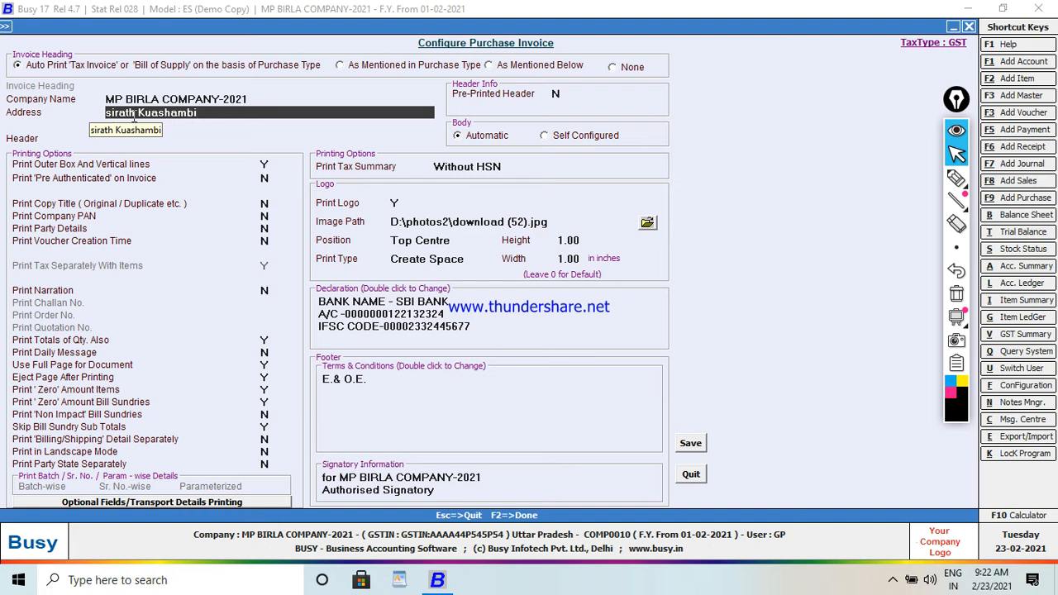
# Step: Correct the spelling and capitalization of the town name in the company address
pyautogui.press('Delete')
pyautogui.press('Delete')
pyautogui.press('Delete')
pyautogui.press('Delete')
pyautogui.press('Delete')
pyautogui.press('Delete')
pyautogui.press('Delete')
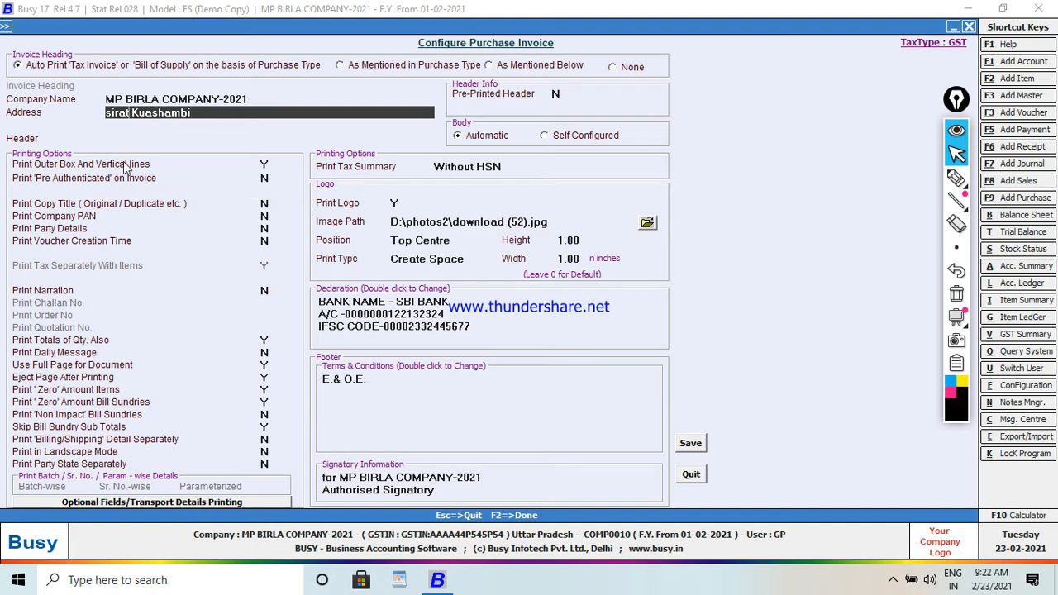
pyautogui.write('Sirathu ')
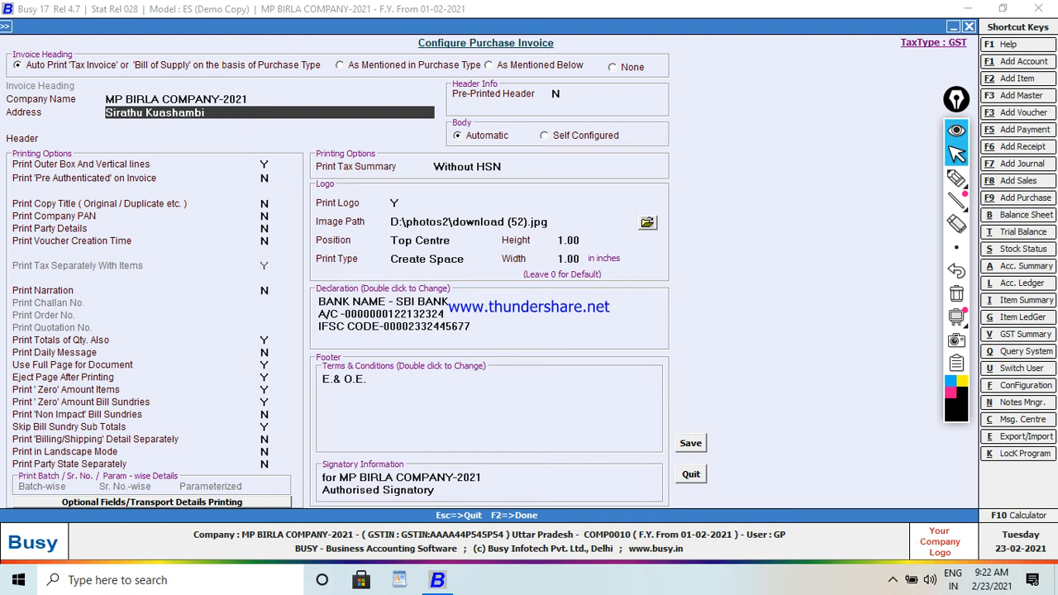
# Step: Complete the company address with a hyphen, bracketed state abbreviation and country, and set the invoice heading to As Mentioned in Purchase Type
pyautogui.write('-')
pyautogui.write('(UP0')
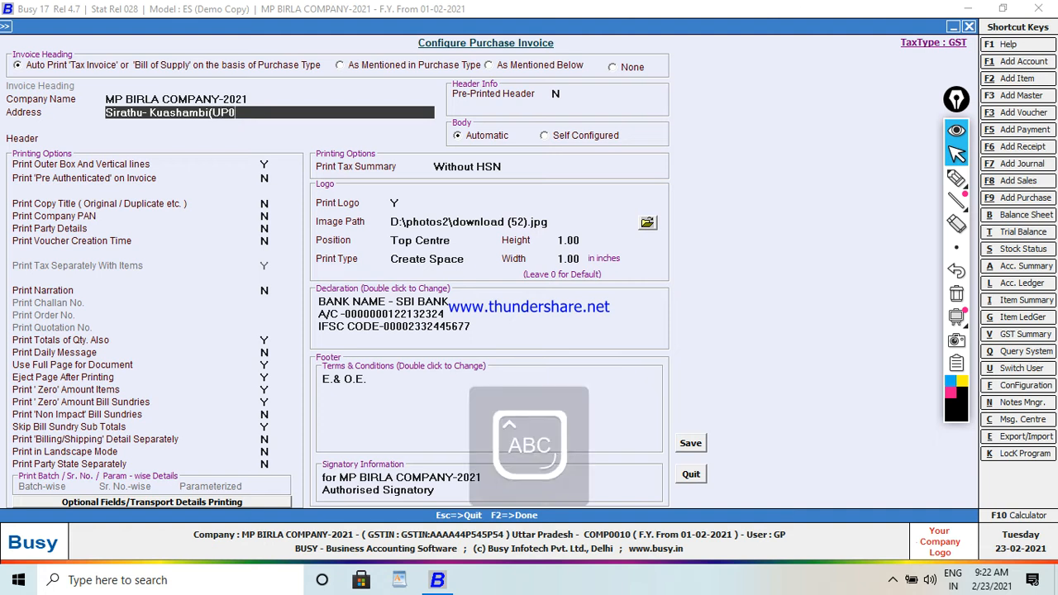
pyautogui.press('BackSpace')
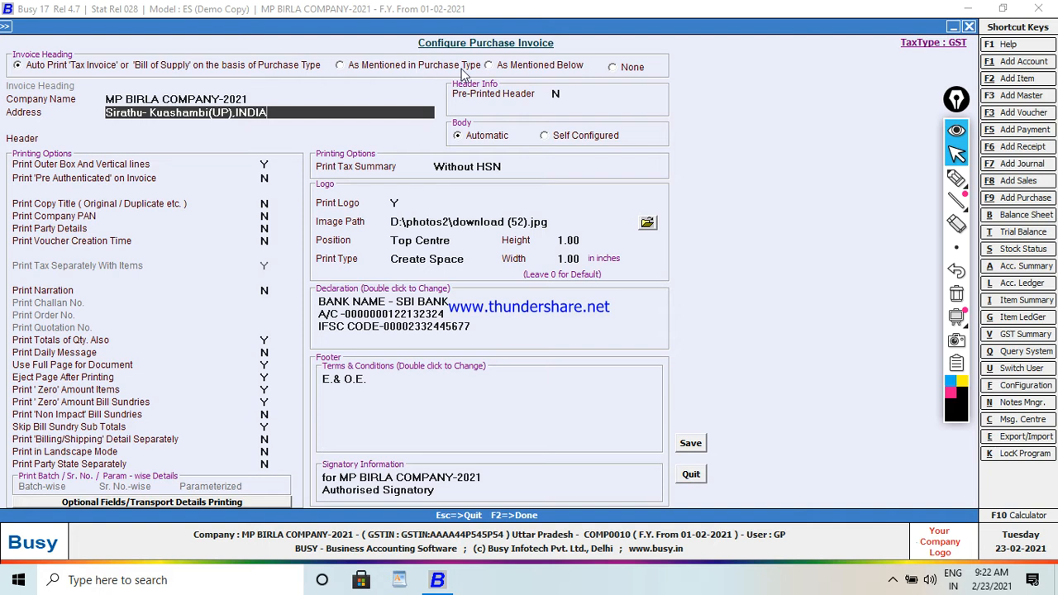
pyautogui.click(347, 66)
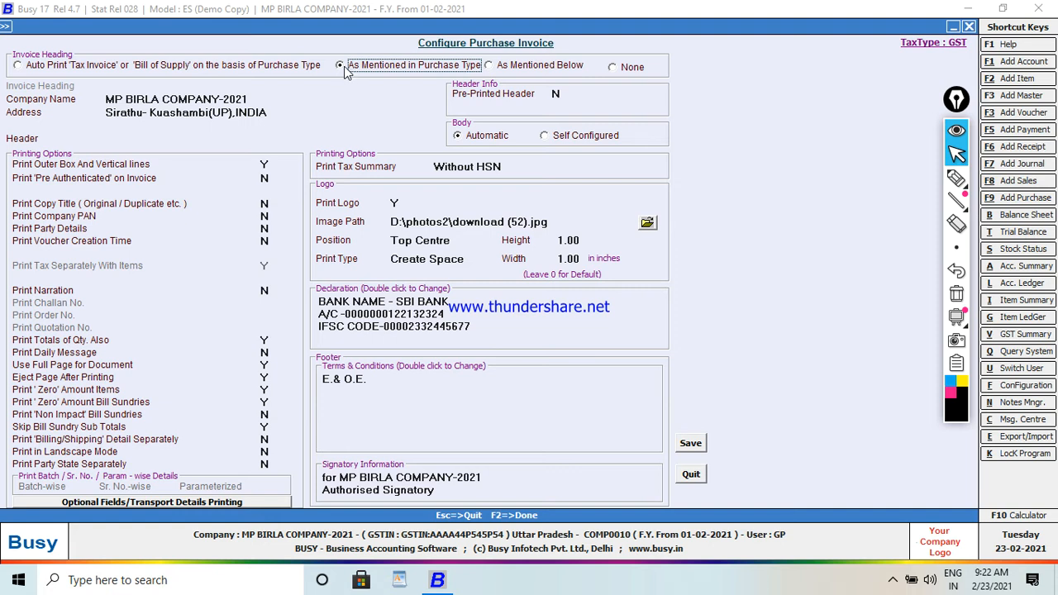
# Step: Switch the Print Logo option to N and back to Y
pyautogui.click(396, 203)
pyautogui.press('n')
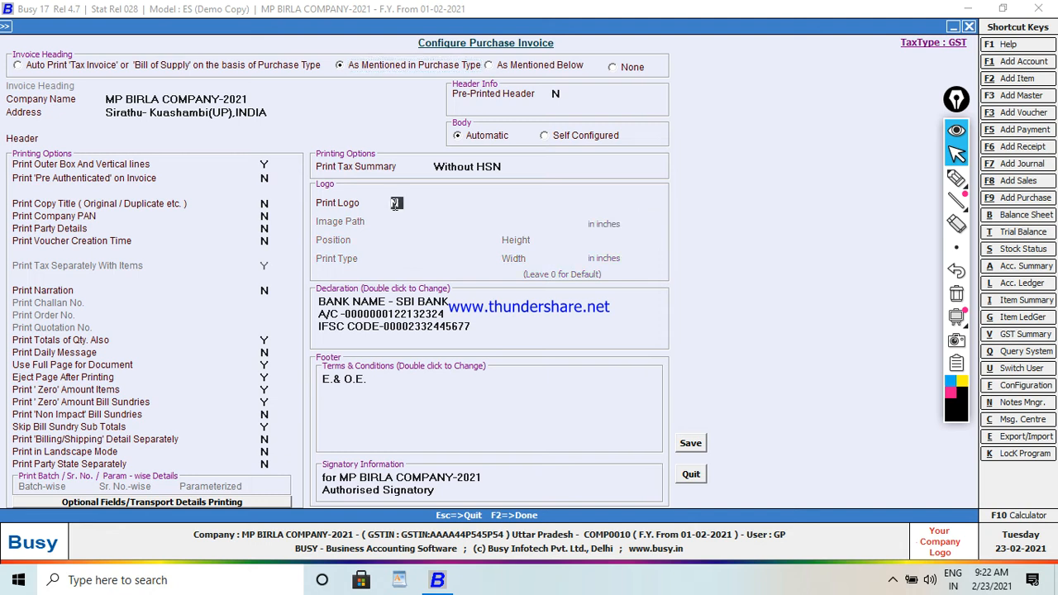
pyautogui.press('Return')
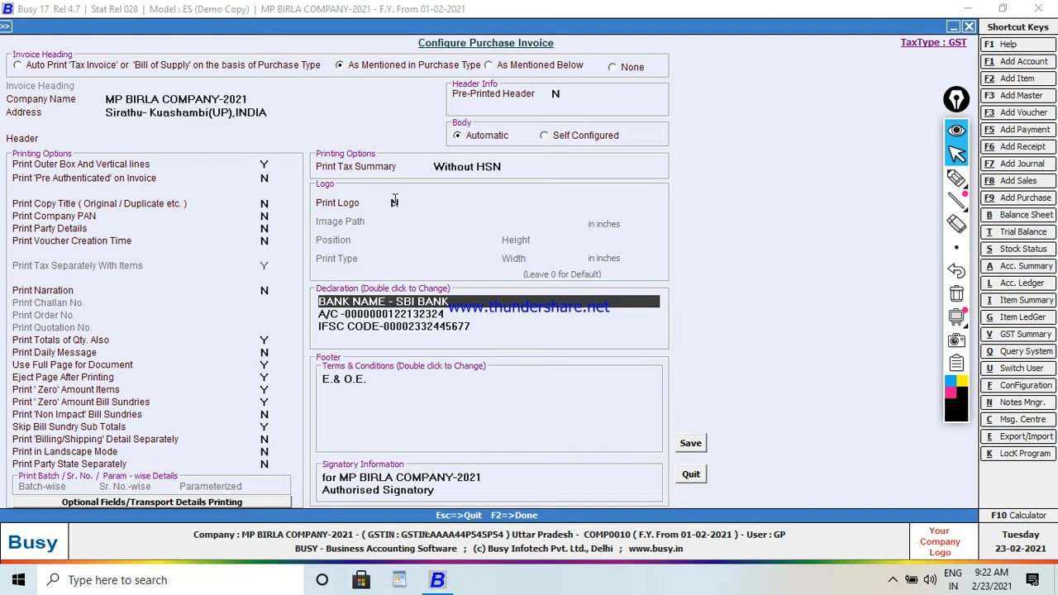
pyautogui.click(396, 202)
pyautogui.press('y')
pyautogui.press('Return')
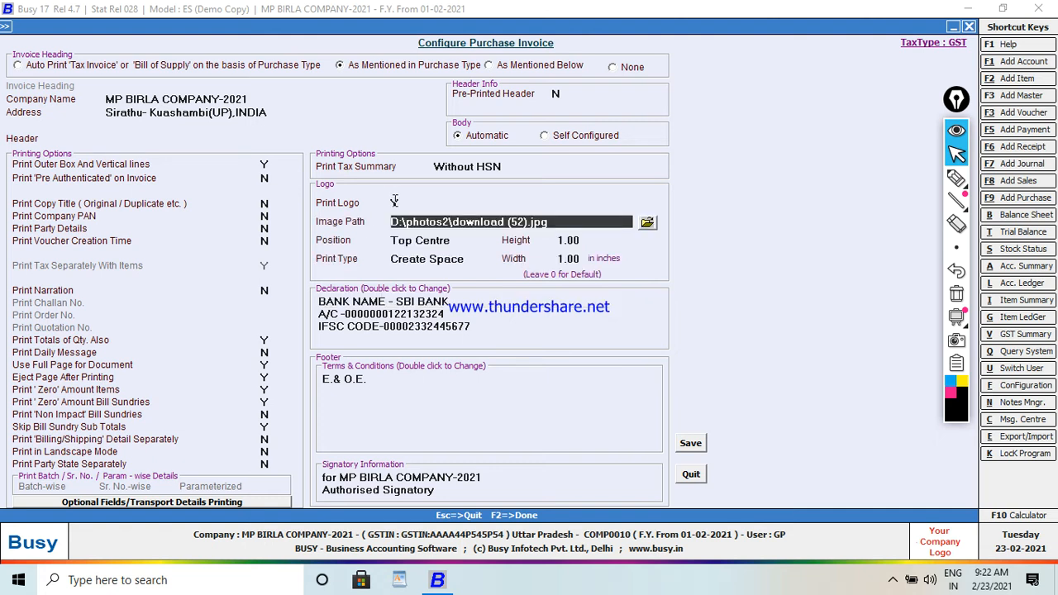
# Step: Examine the logo's image path in the purchase invoice configuration
pyautogui.moveTo(561, 223); pyautogui.dragTo(373, 217)
pyautogui.click(527, 258)
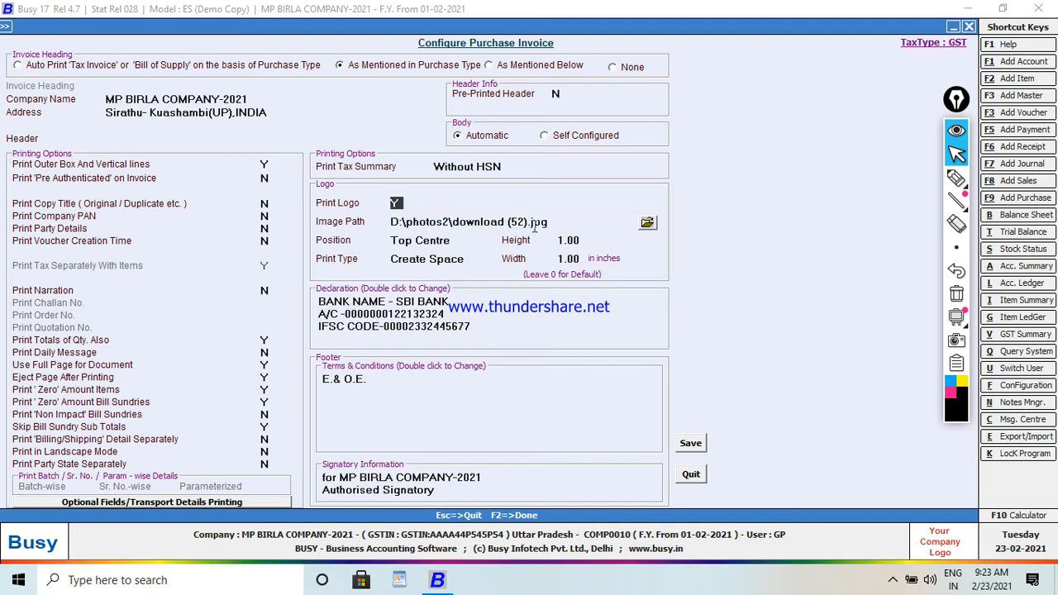
pyautogui.click(536, 224)
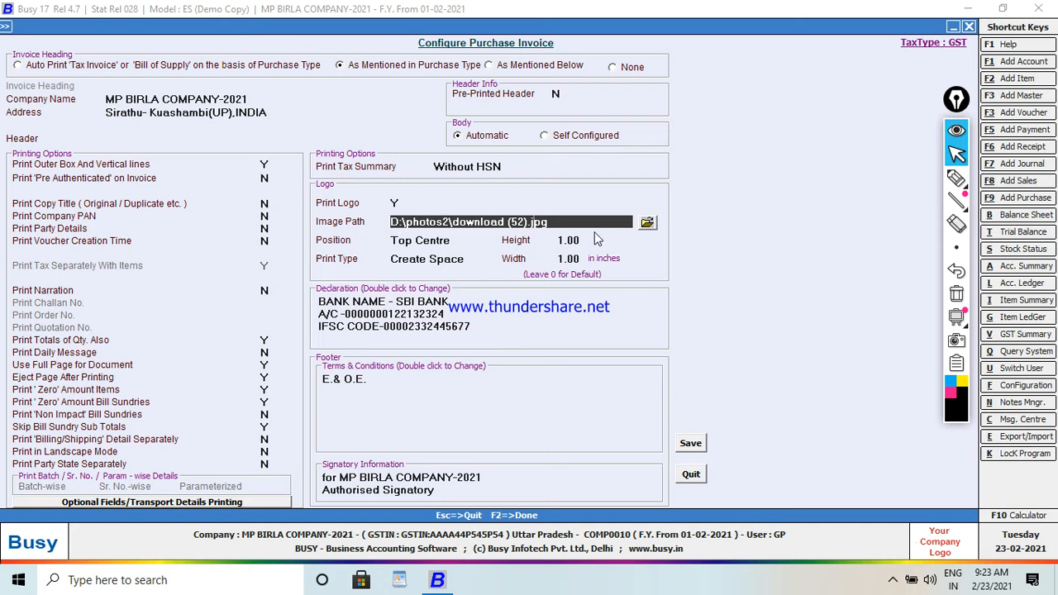
pyautogui.moveTo(573, 221); pyautogui.dragTo(396, 222)
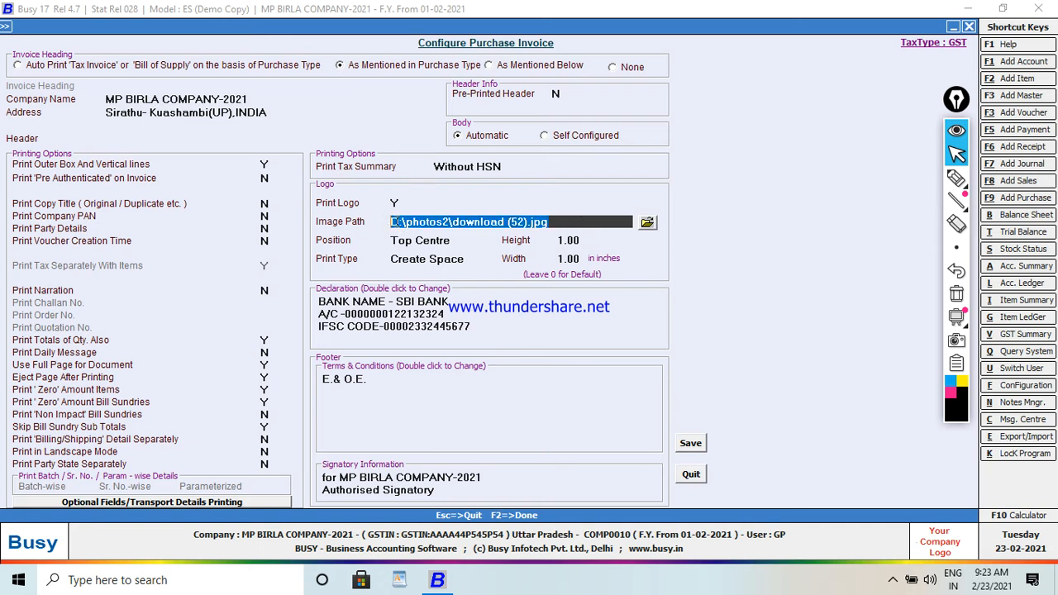
pyautogui.moveTo(561, 223); pyautogui.dragTo(394, 225)
pyautogui.click(561, 223)
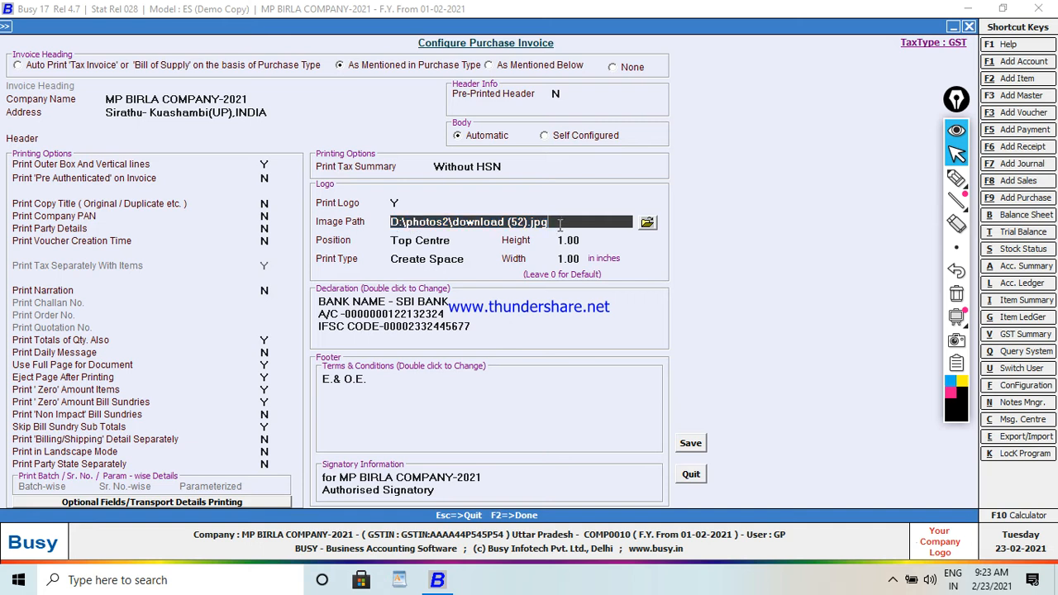
pyautogui.moveTo(559, 223); pyautogui.dragTo(394, 222)
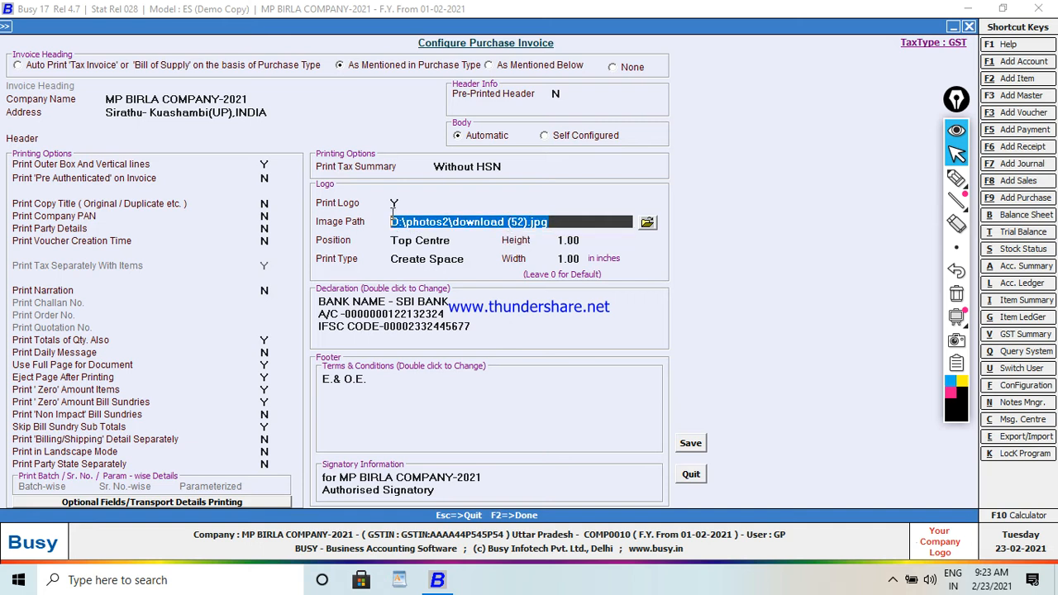
pyautogui.click(578, 217)
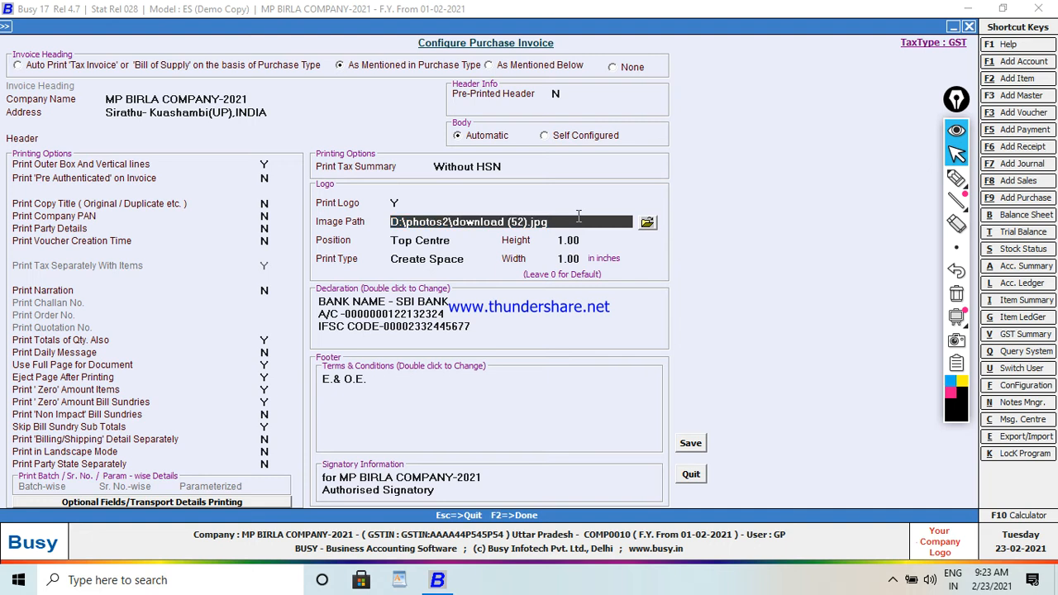
# Step: Switch to File Explorer and open the photos2 folder on the LENOVO (D:) drive
pyautogui.press('super+e')
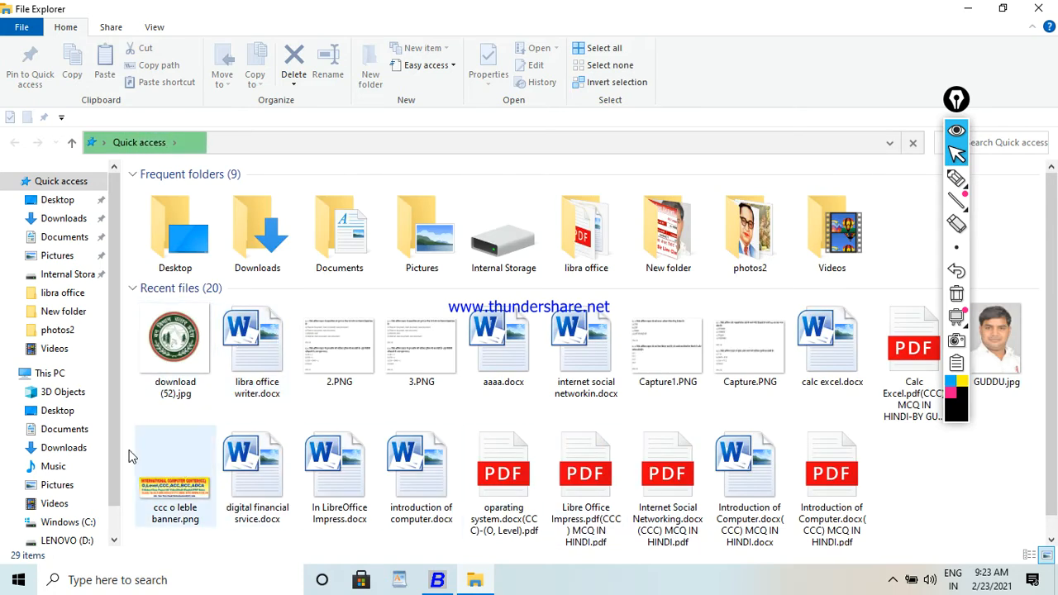
pyautogui.click(66, 540)
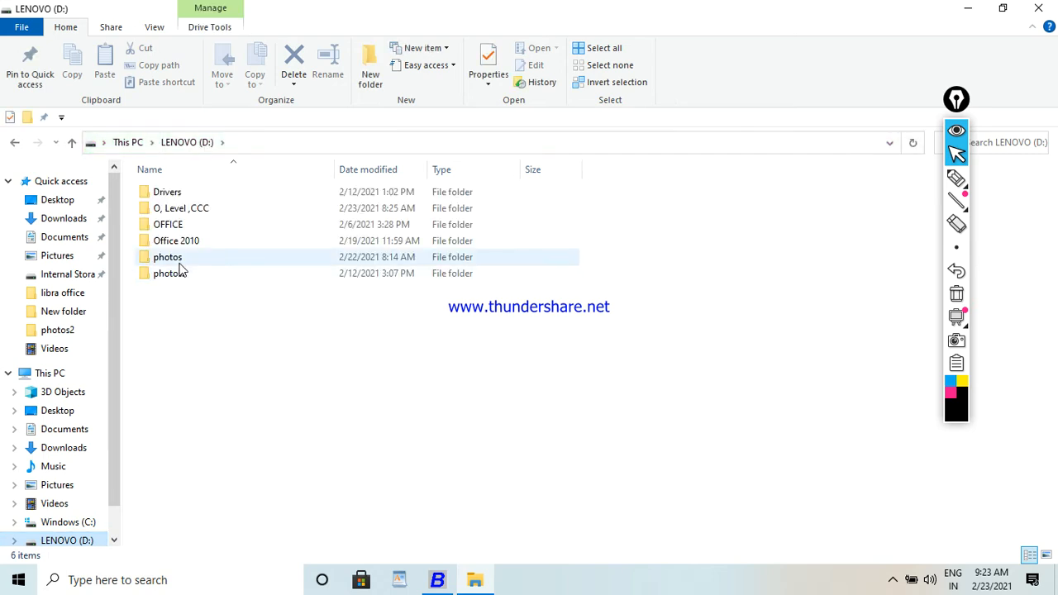
pyautogui.doubleClick(177, 261)
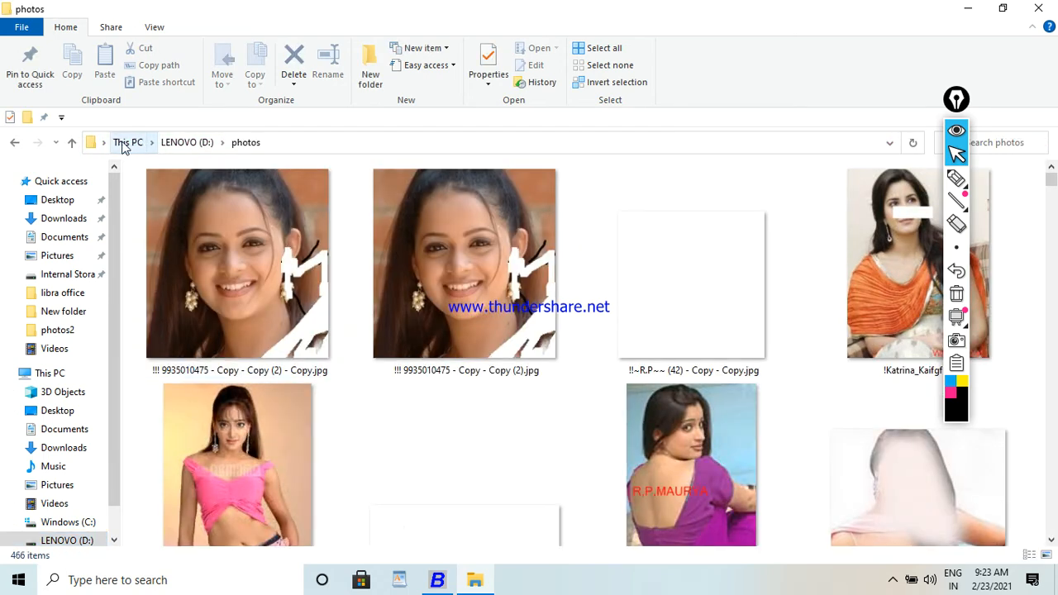
pyautogui.click(69, 143)
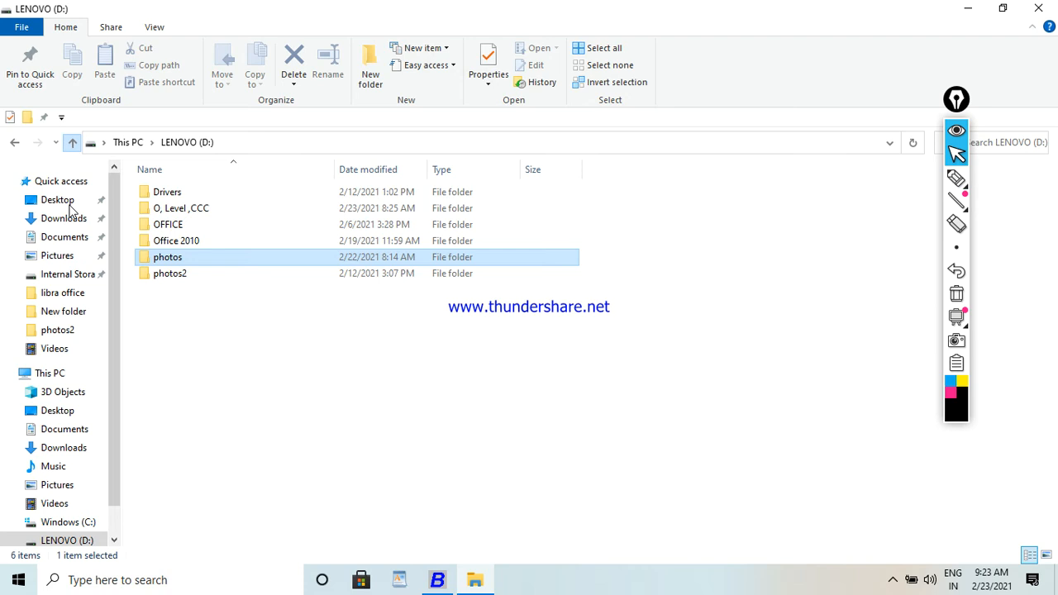
pyautogui.doubleClick(162, 275)
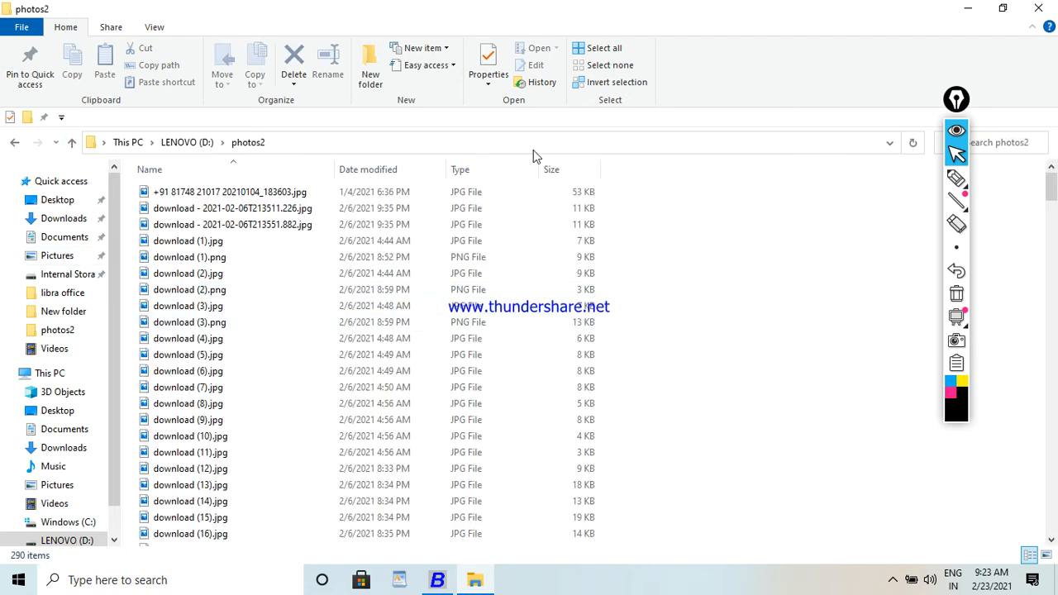
# Step: Display the photos2 images as extra large icons and select the logo image download (52).jpg
pyautogui.click(164, 31)
pyautogui.click(179, 49)
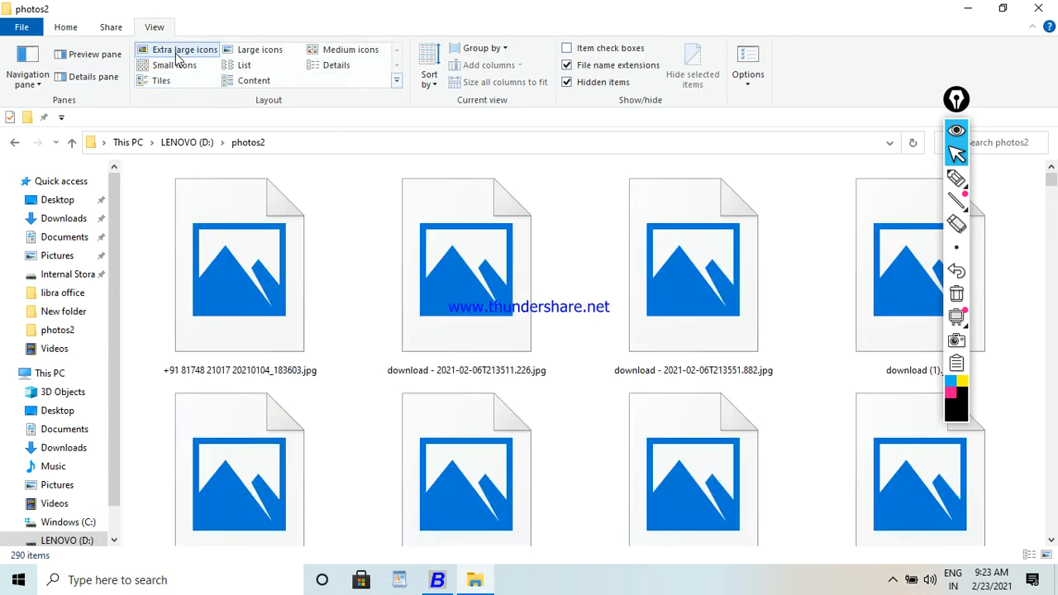
pyautogui.moveTo(1052, 188); pyautogui.dragTo(1052, 253)
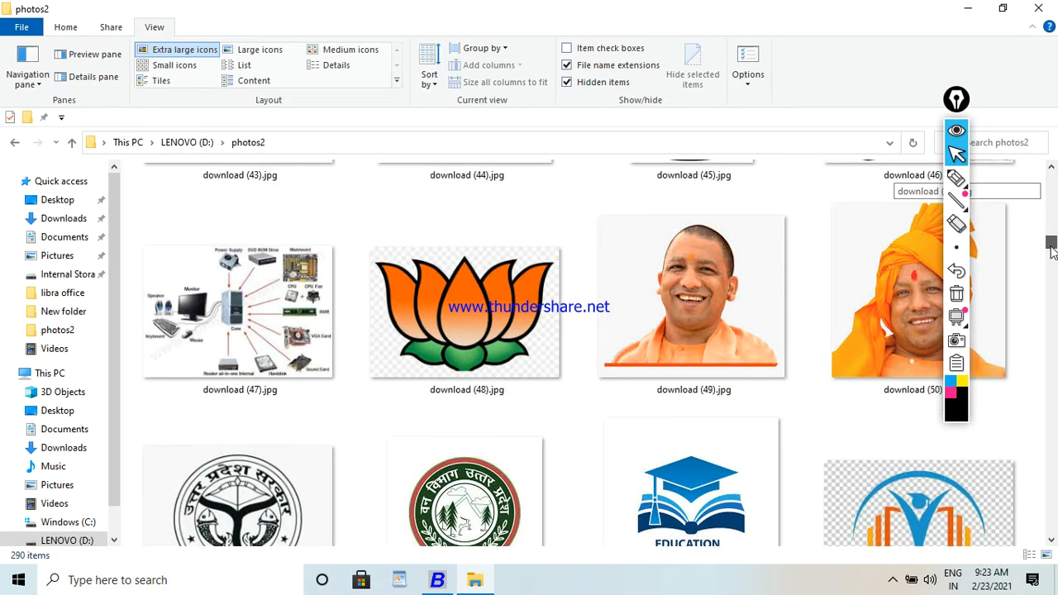
pyautogui.click(524, 494)
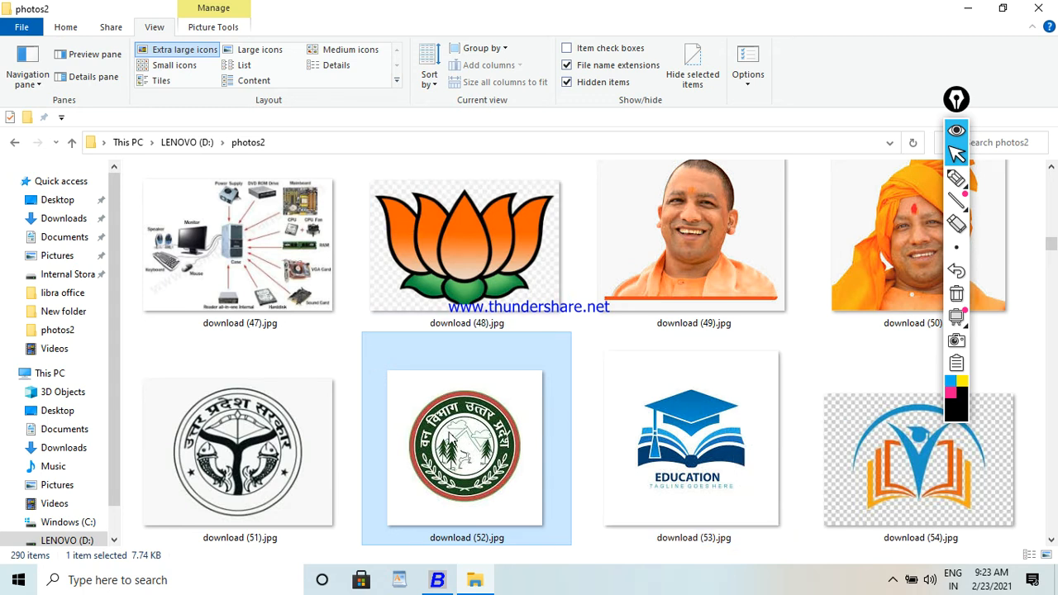
# Step: Open the properties of download (52).jpg and highlight its full path in the security details
pyautogui.rightClick(449, 436)
pyautogui.click(492, 558)
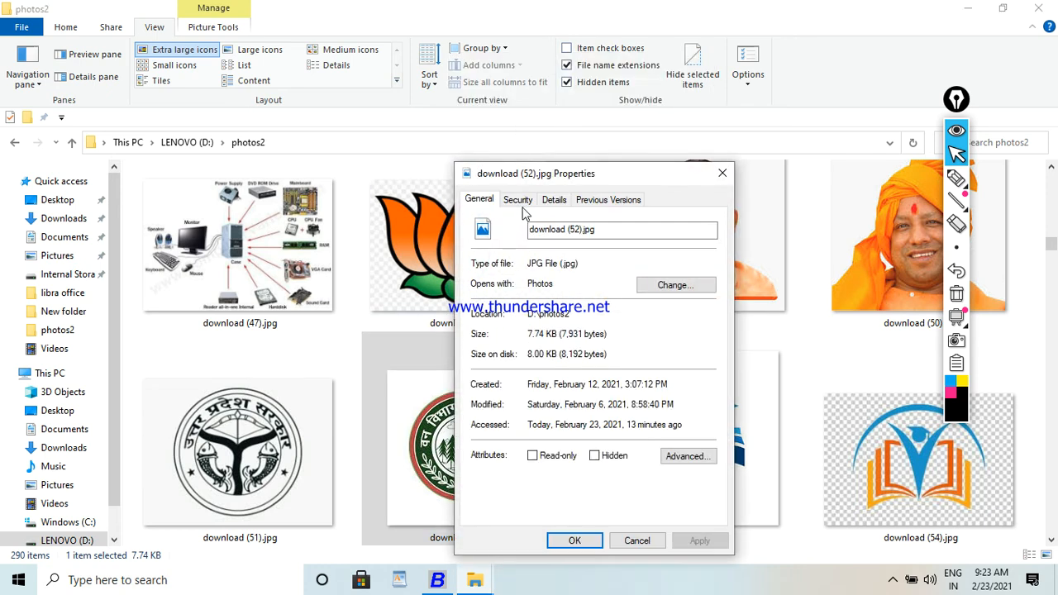
pyautogui.click(518, 201)
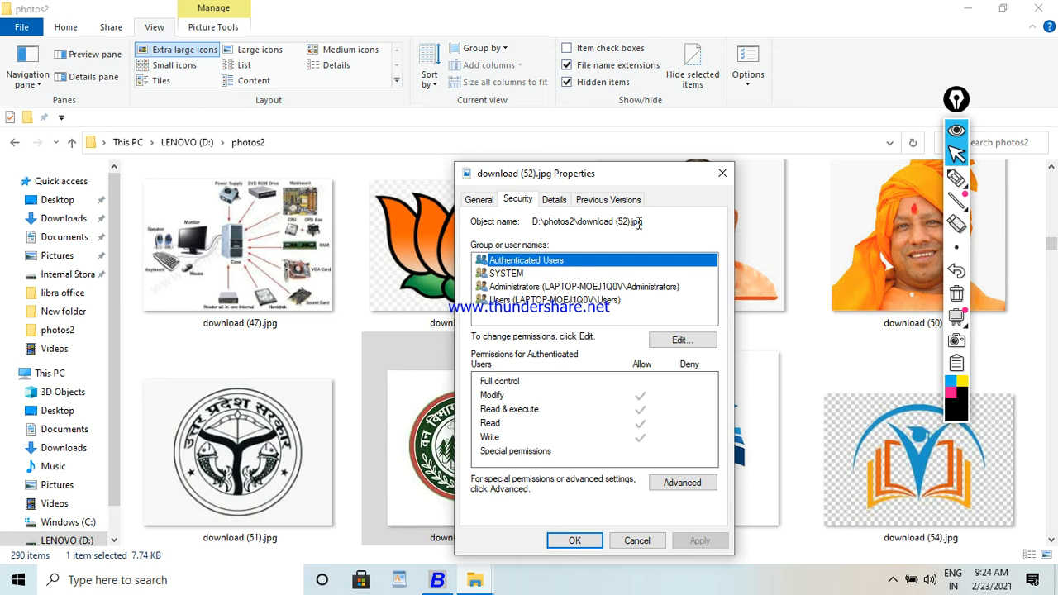
pyautogui.moveTo(642, 222); pyautogui.dragTo(531, 222)
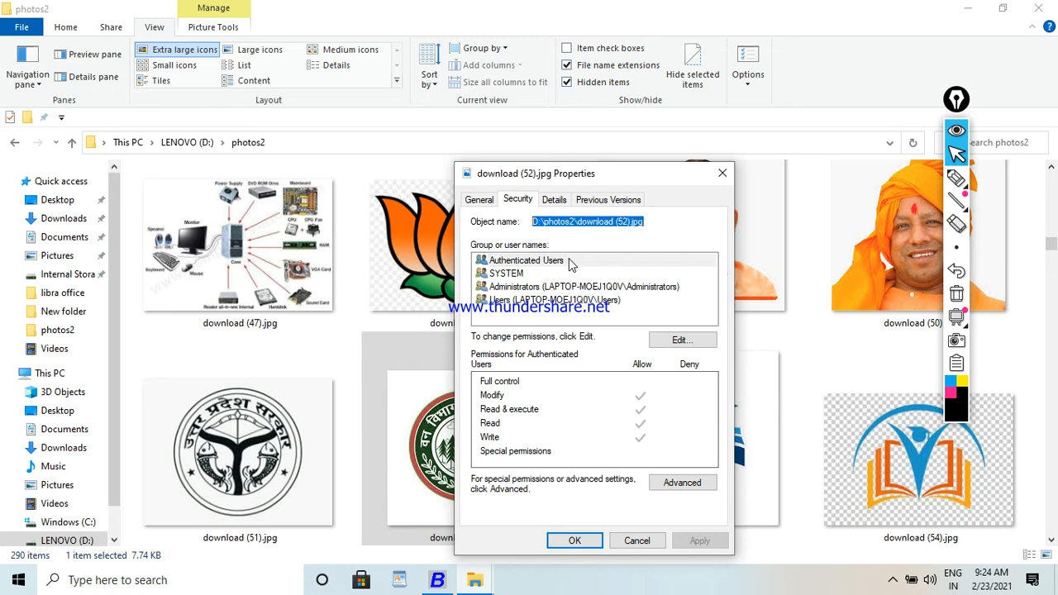
# Step: Switch back to Busy and highlight the logo's image path to compare it with the file's location
pyautogui.click(438, 580)
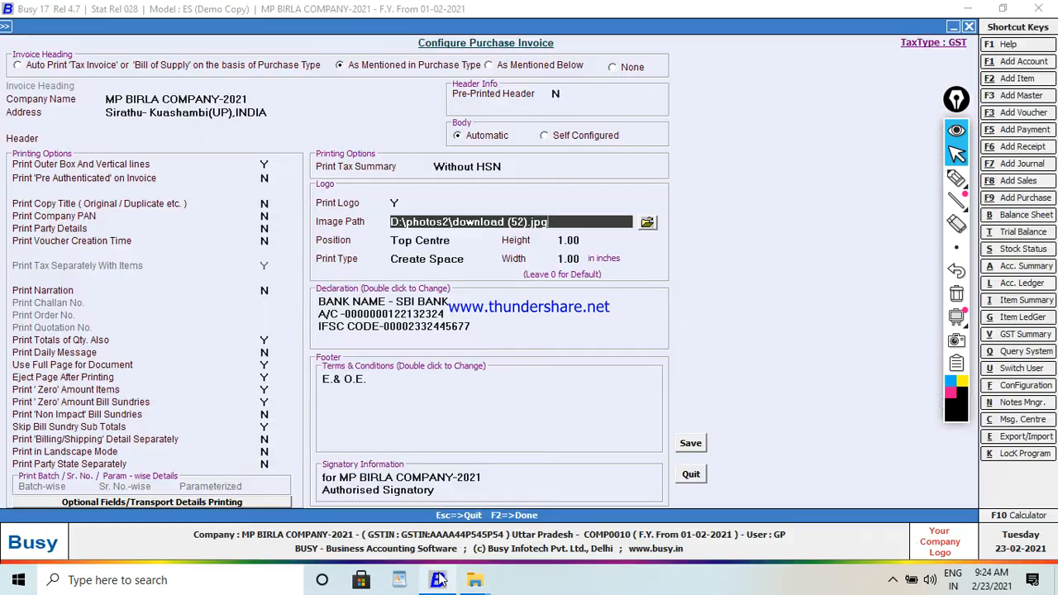
pyautogui.moveTo(565, 217); pyautogui.dragTo(390, 221)
pyautogui.click(452, 299)
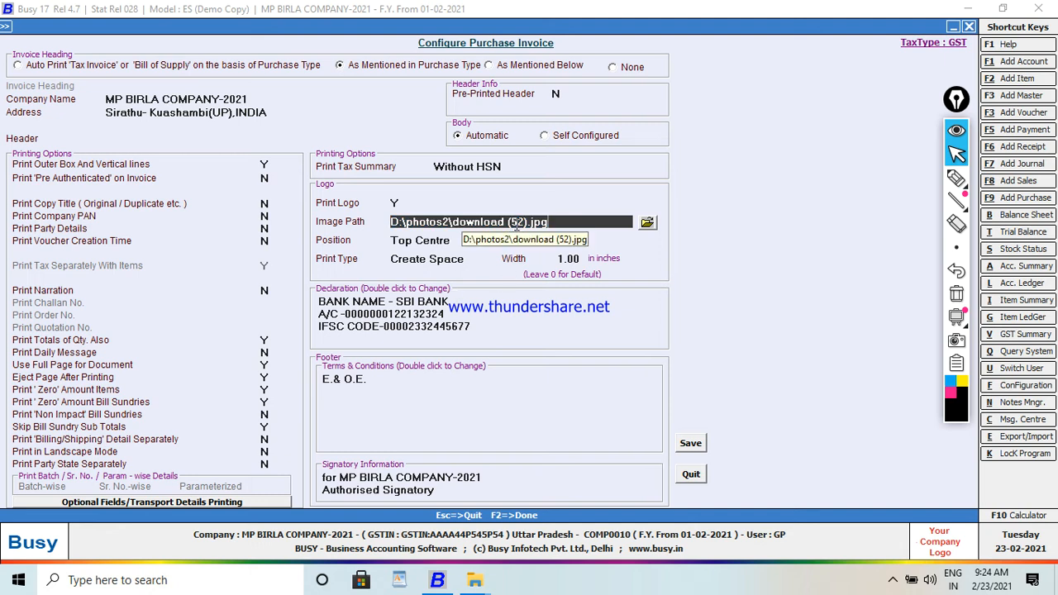
pyautogui.moveTo(550, 217); pyautogui.dragTo(394, 202)
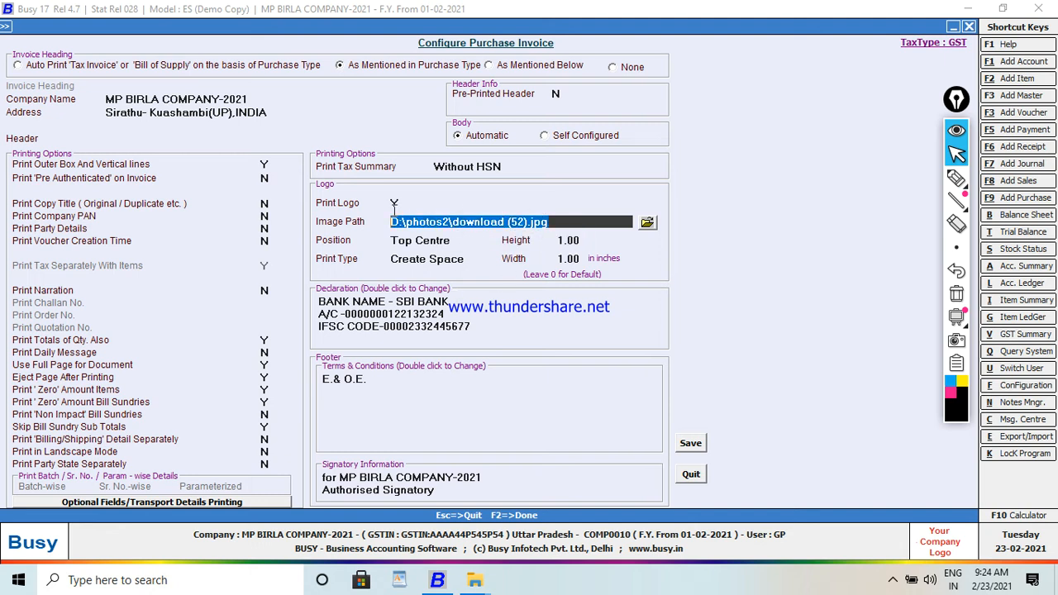
# Step: Browse for the logo image and choose download (52).jpg from the photos2 folder
pyautogui.click(648, 223)
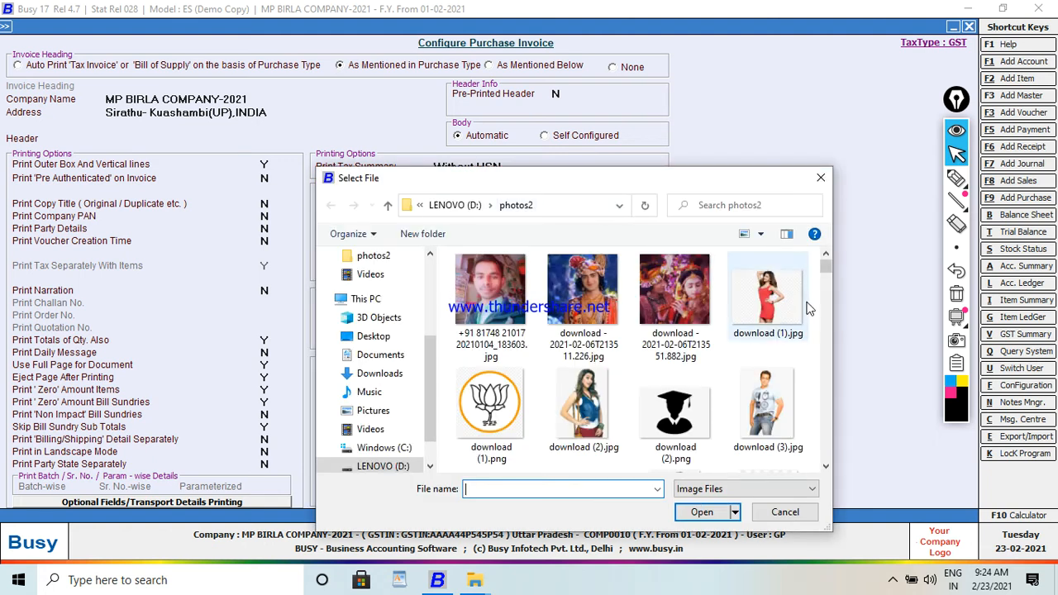
pyautogui.moveTo(826, 269); pyautogui.dragTo(827, 308)
pyautogui.click(828, 256)
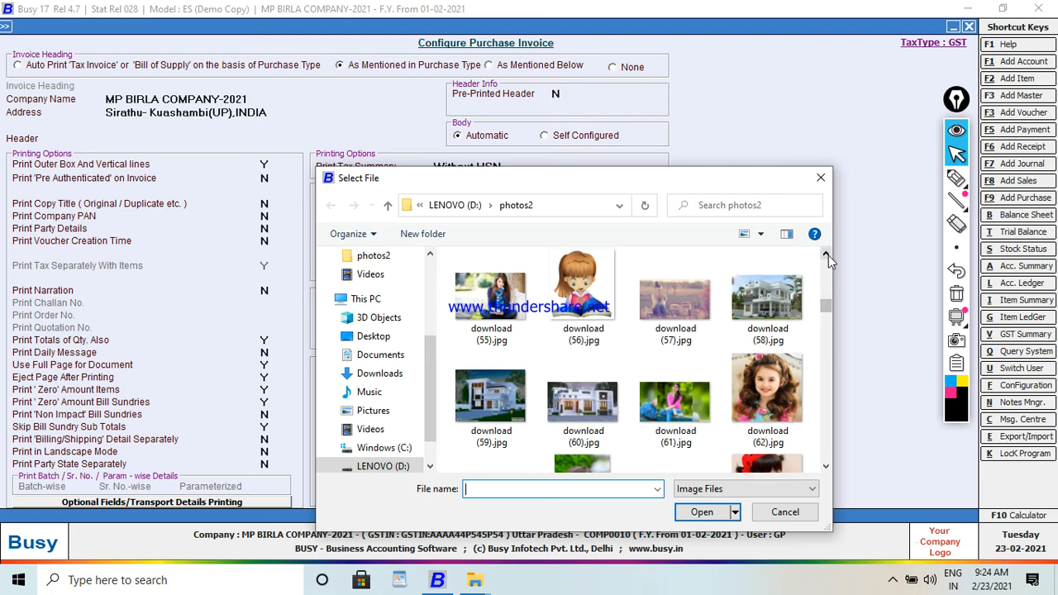
pyautogui.click(583, 395)
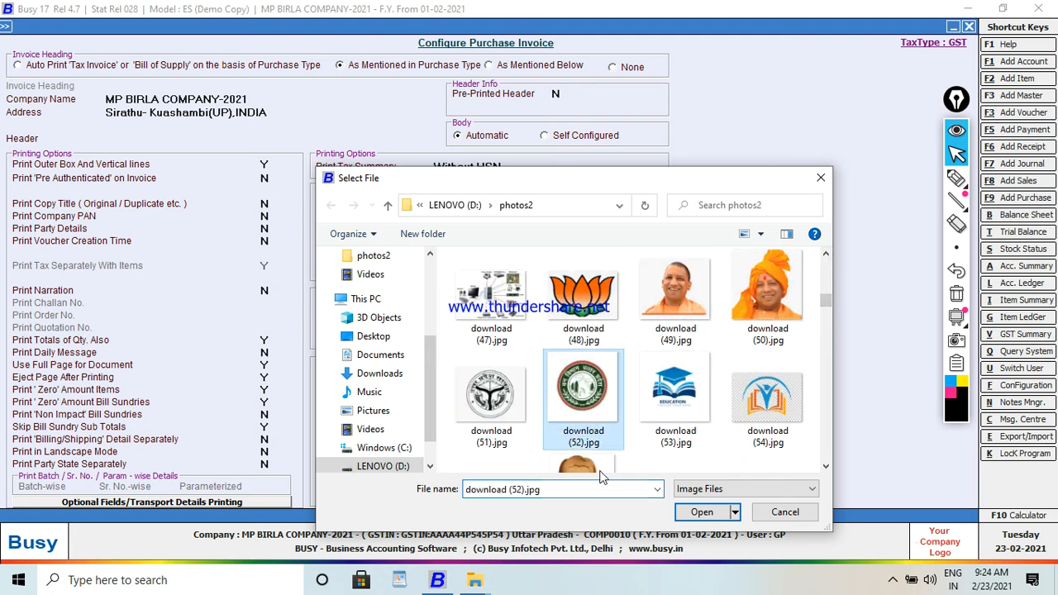
pyautogui.click(702, 512)
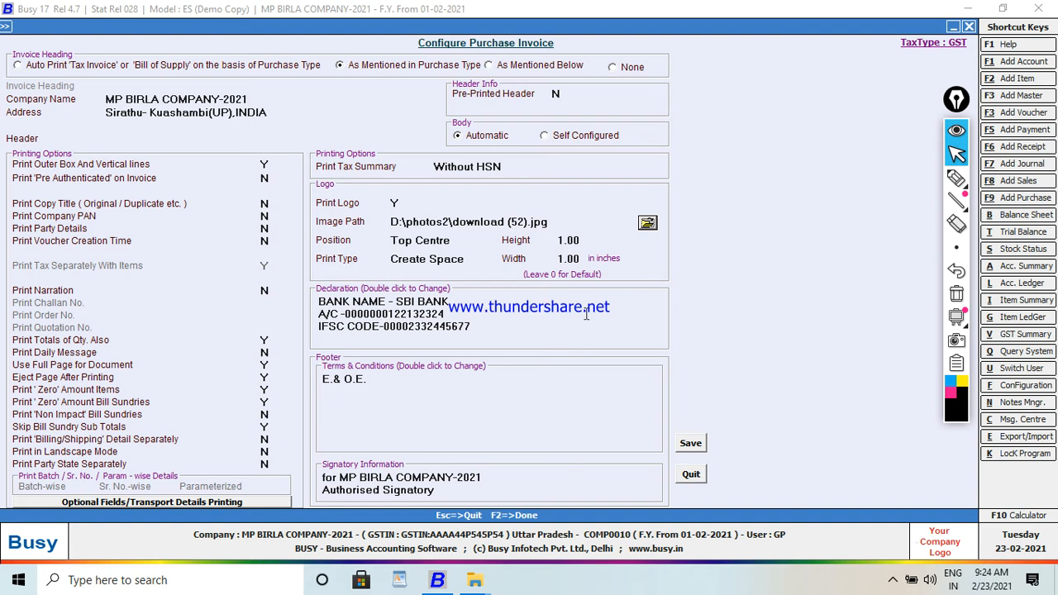
# Step: Choose Create Space as the logo's print type
pyautogui.click(570, 239)
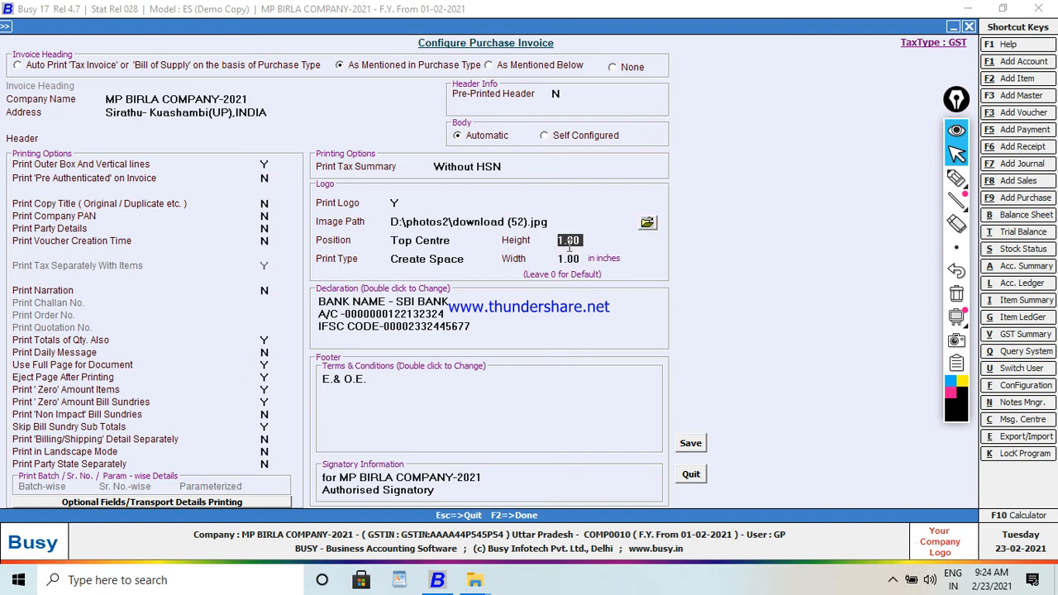
pyautogui.click(414, 259)
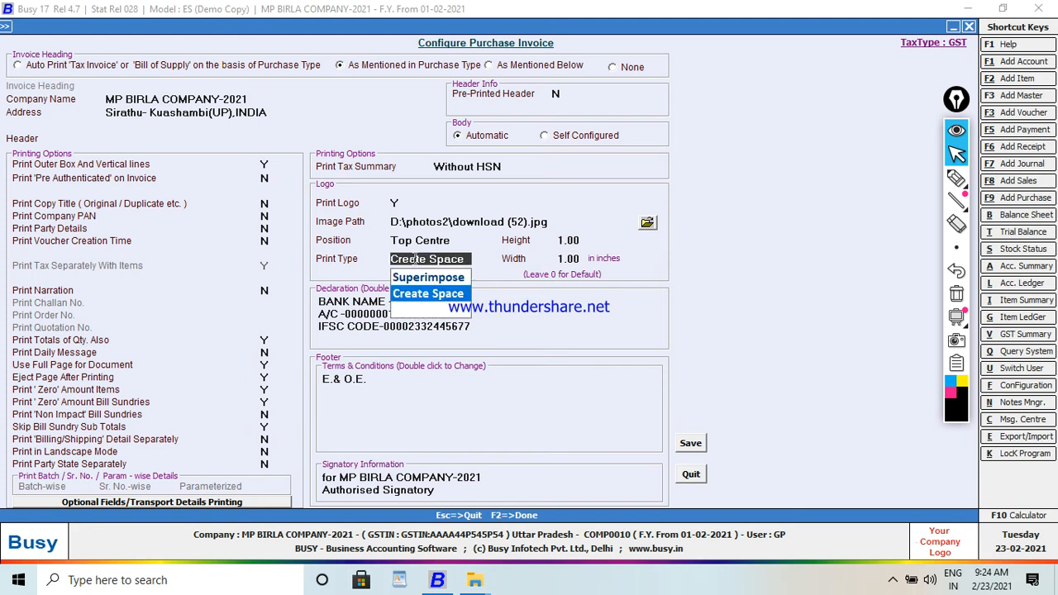
pyautogui.click(440, 302)
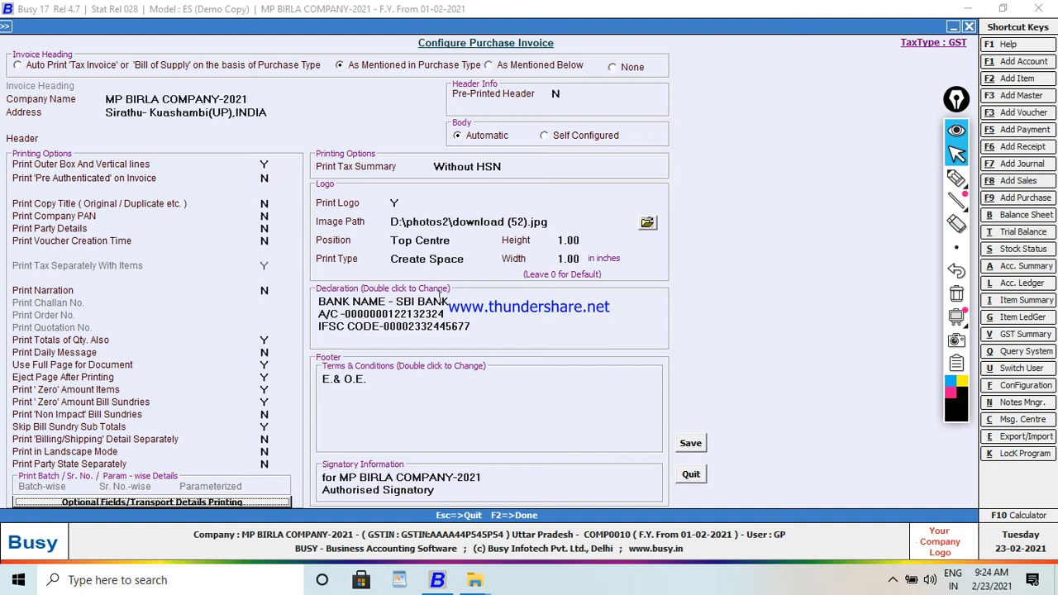
# Step: Set the logo's position to Top Left and save the purchase invoice configuration
pyautogui.click(435, 238)
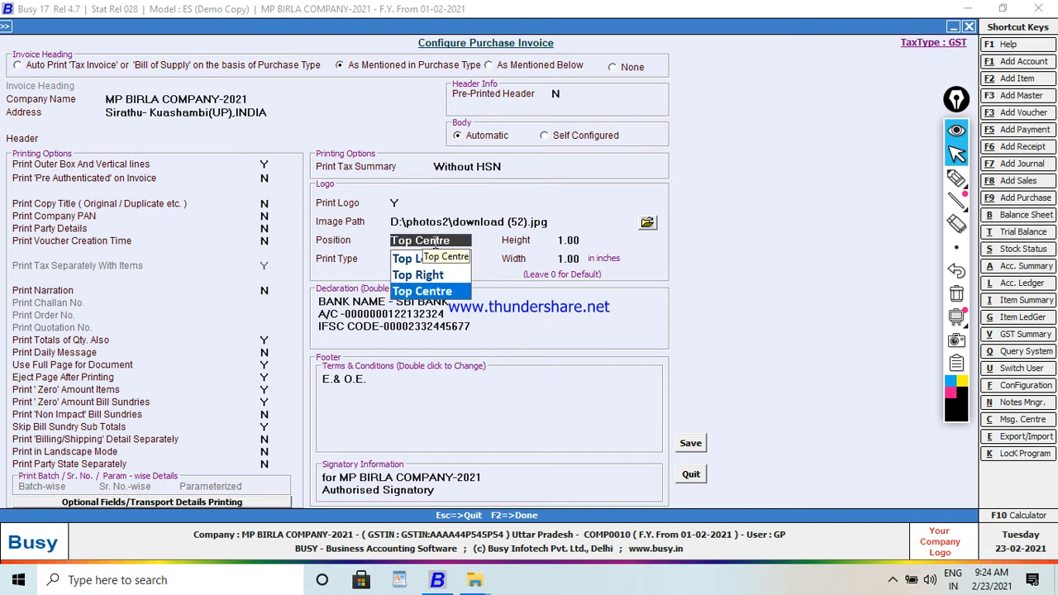
pyautogui.press('Up')
pyautogui.press('Up')
pyautogui.press('Return')
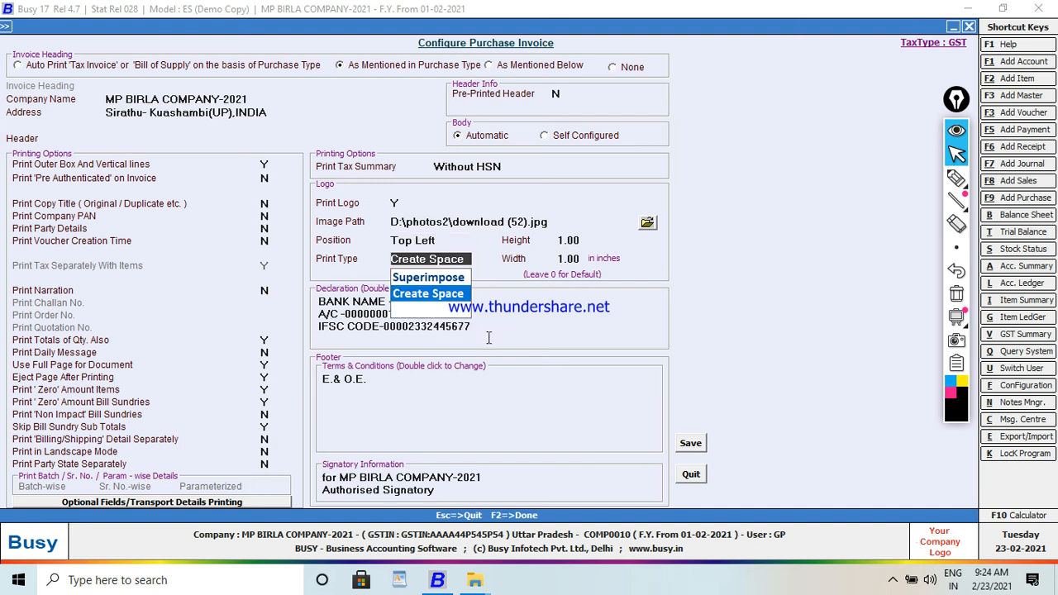
pyautogui.press('Return')
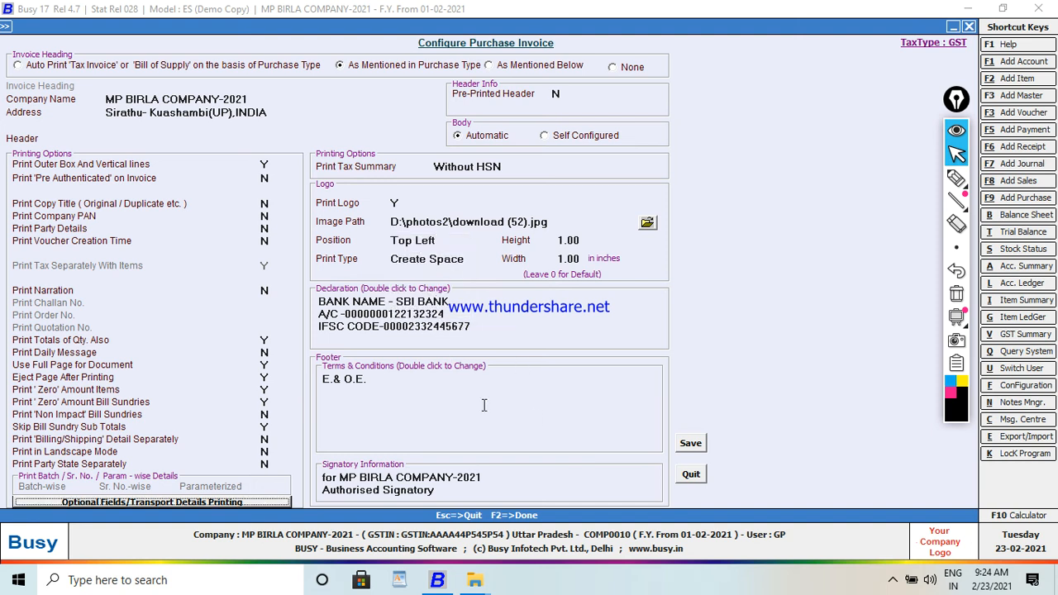
pyautogui.click(693, 444)
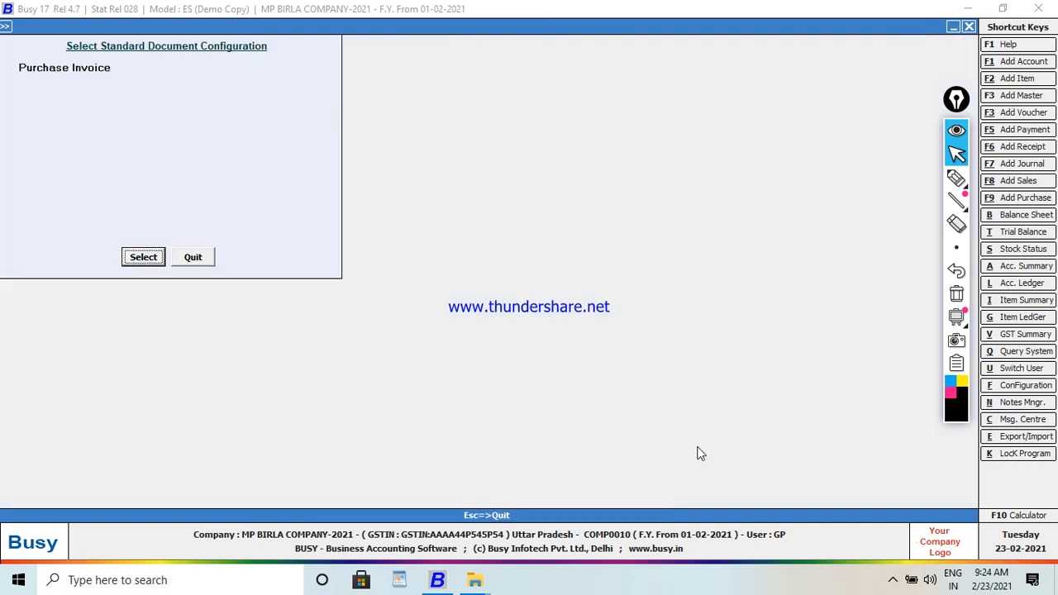
# Step: Leave the document configuration and open the IGST purchase voucher dated 17-02-2021 for modification
pyautogui.press('Escape')
pyautogui.press('Escape')
pyautogui.press('Right')
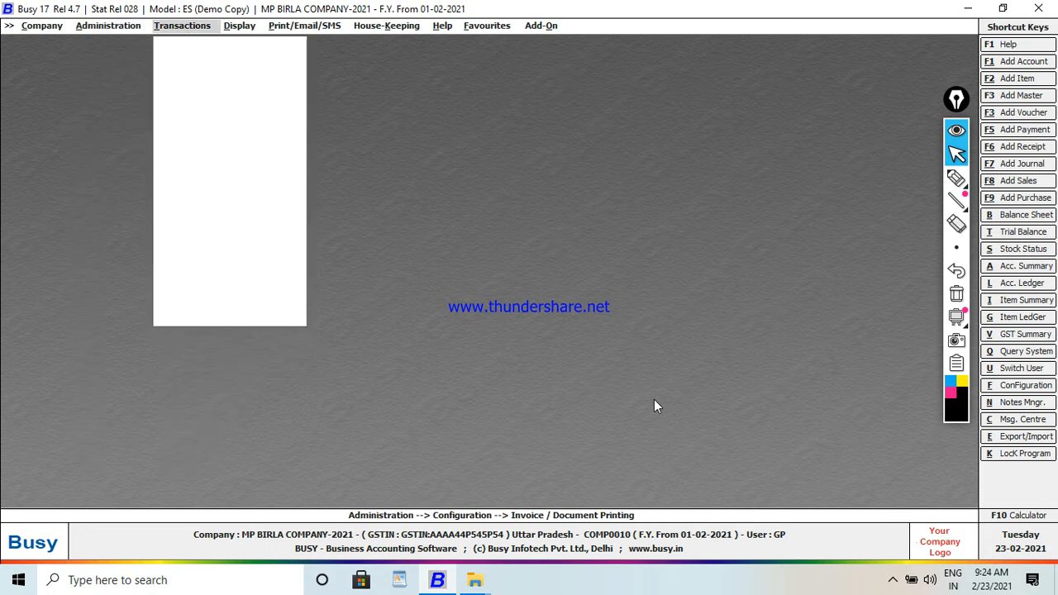
pyautogui.press('Return')
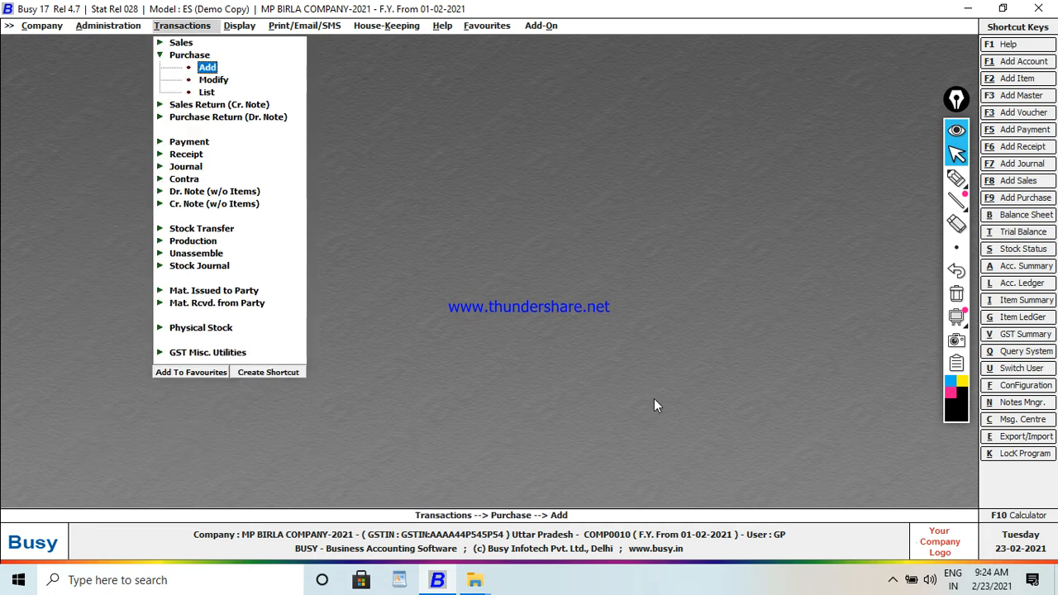
pyautogui.press('Down')
pyautogui.press('Return')
pyautogui.press('Return')
pyautogui.press('Return')
pyautogui.press('Return')
pyautogui.press('Return')
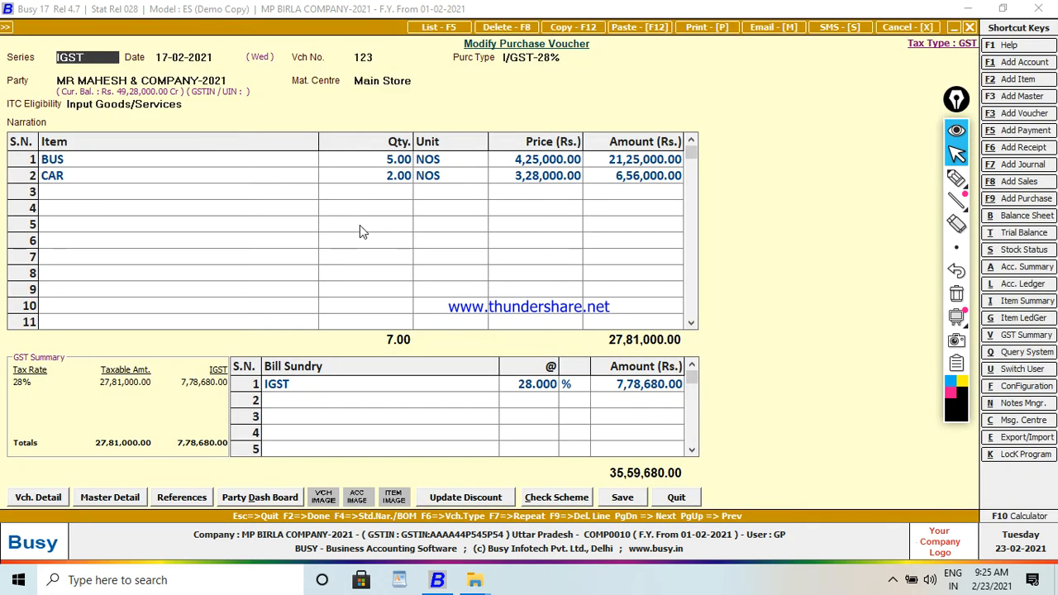
# Step: Open a print preview of the voucher's purchase invoice in the STANDARD format
pyautogui.hotkey('alt', 'p')
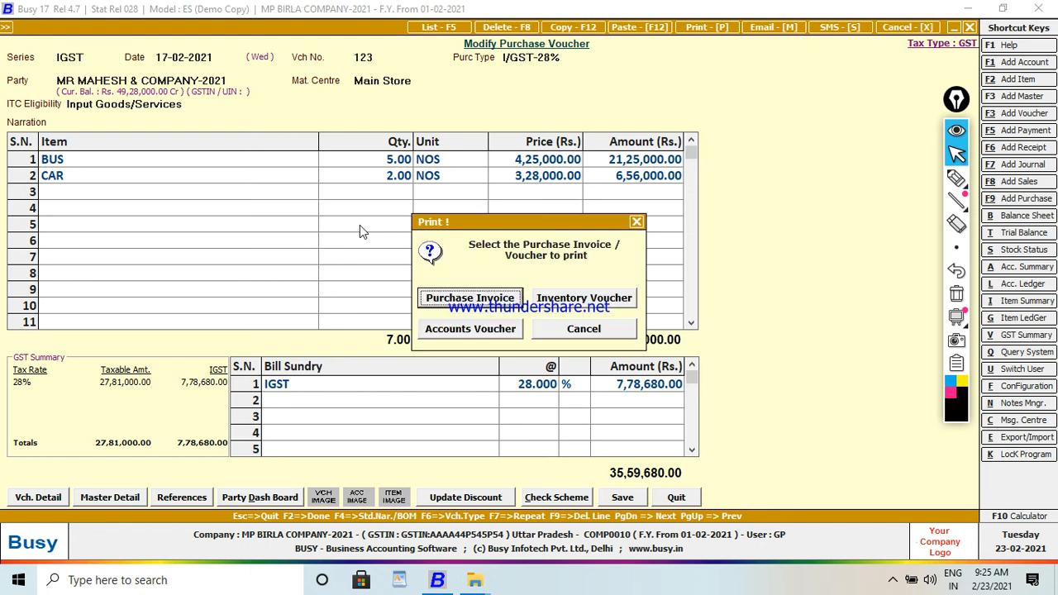
pyautogui.click(471, 299)
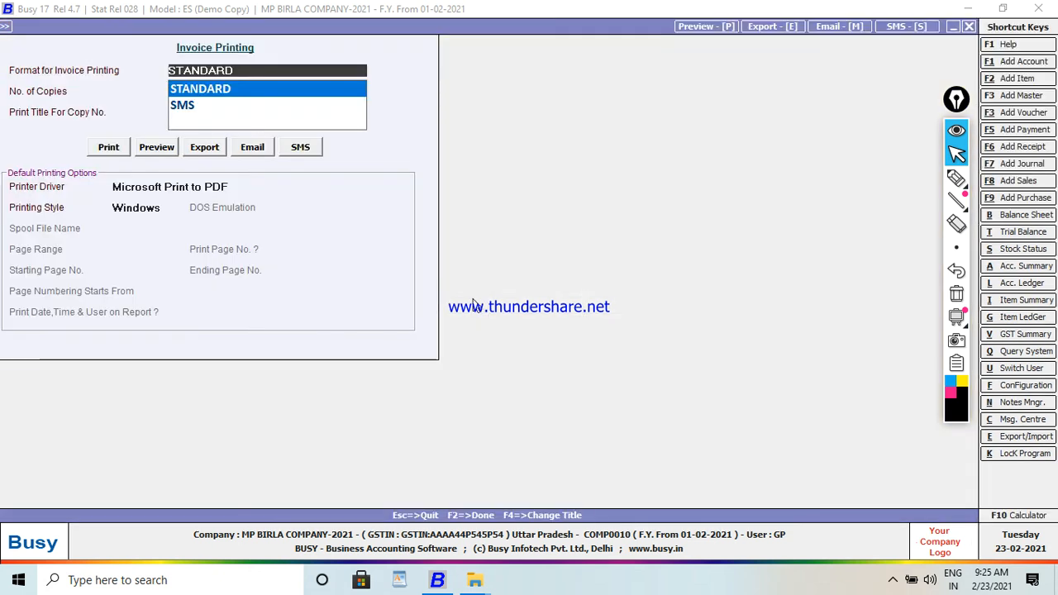
pyautogui.click(169, 149)
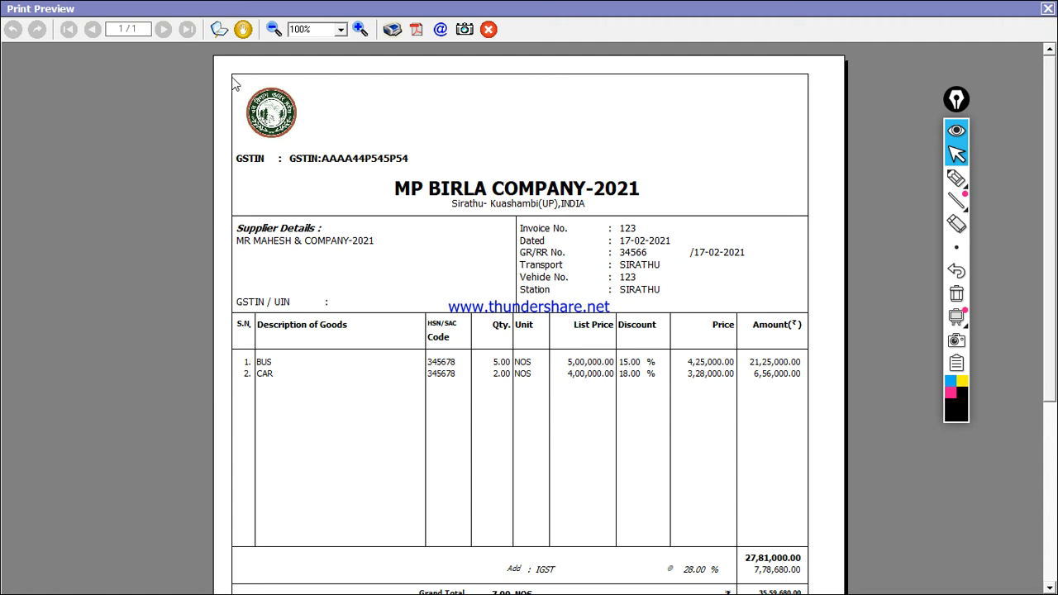
# Step: Examine the invoice preview at 150% zoom, from the logo and company header down to the declaration and terms
pyautogui.click(361, 29)
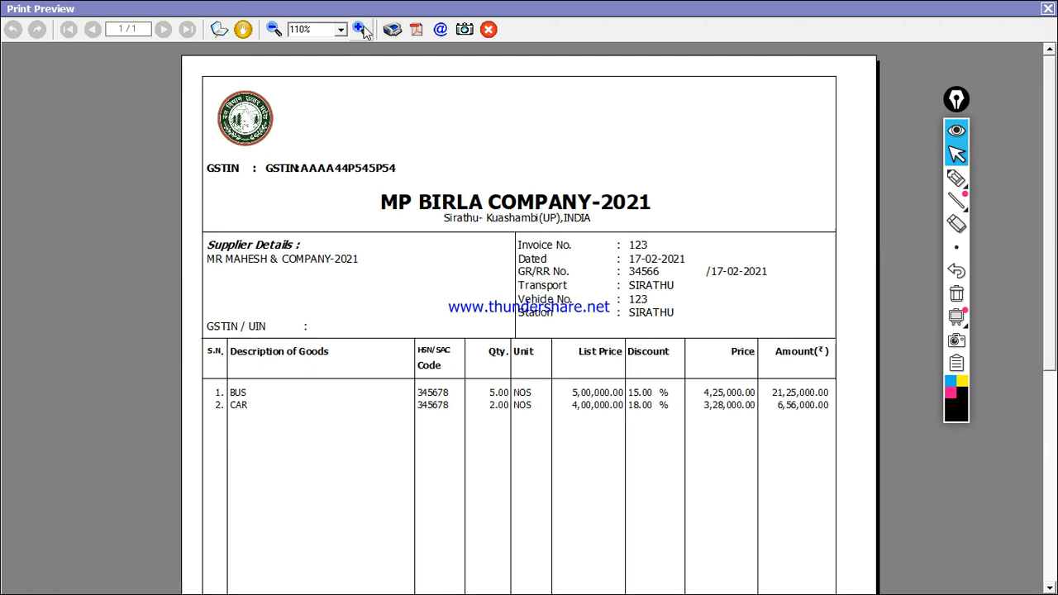
pyautogui.click(360, 29)
pyautogui.click(361, 29)
pyautogui.click(360, 30)
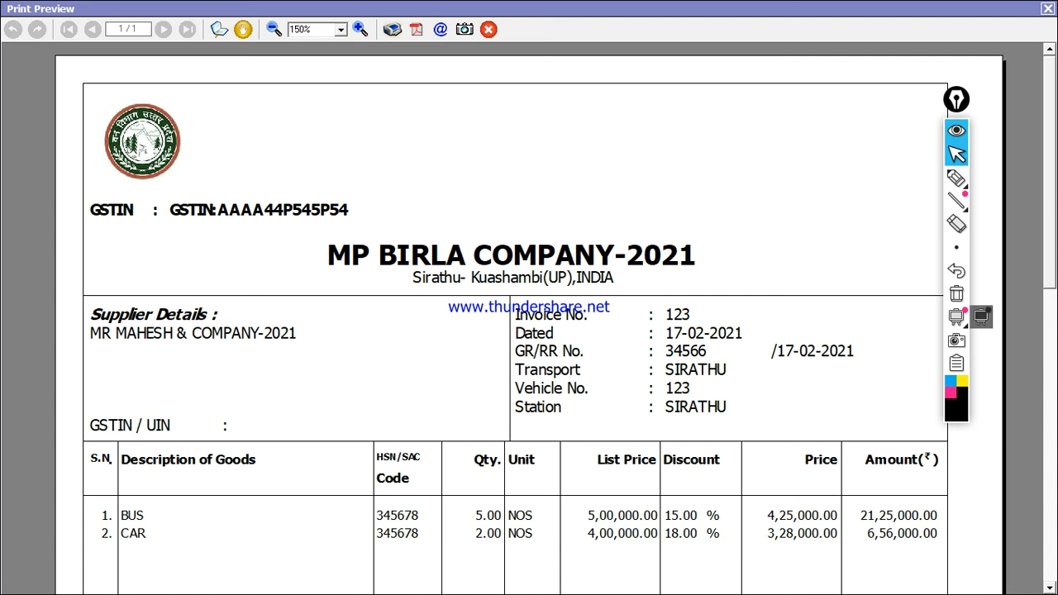
pyautogui.moveTo(1053, 243); pyautogui.dragTo(1053, 485)
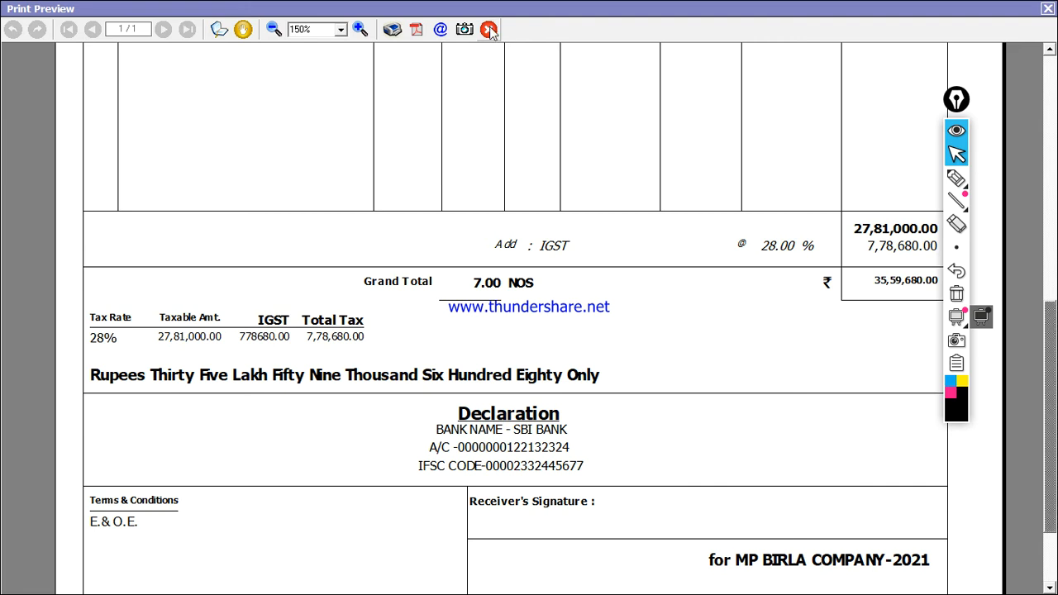
pyautogui.moveTo(1050, 339); pyautogui.dragTo(1050, 98)
pyautogui.moveTo(957, 99); pyautogui.dragTo(996, 263)
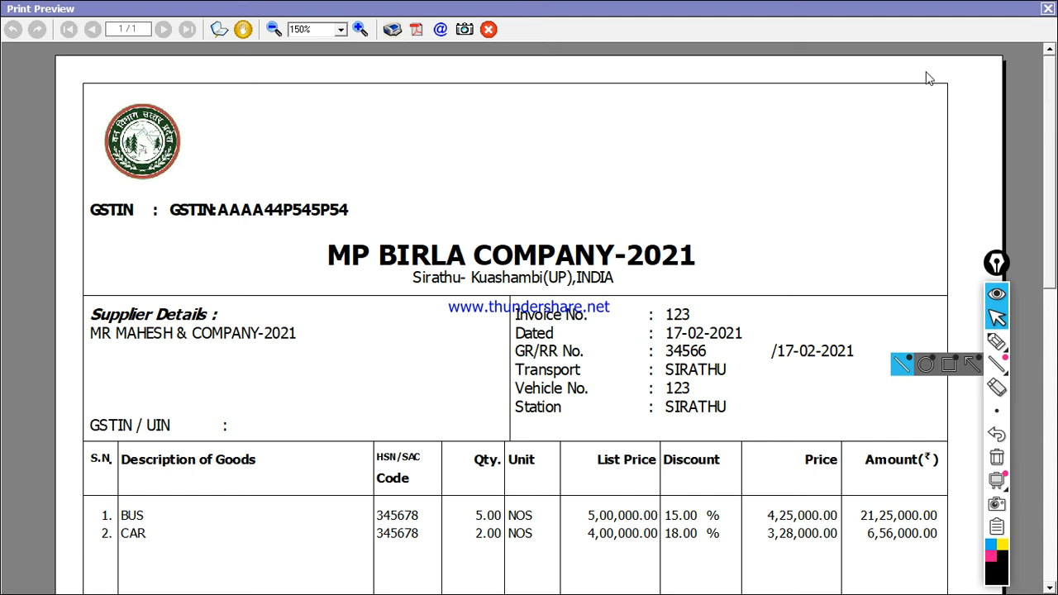
# Step: Close the print preview and the purchase voucher, and open the standard document configuration for Purchase Invoice
pyautogui.click(488, 30)
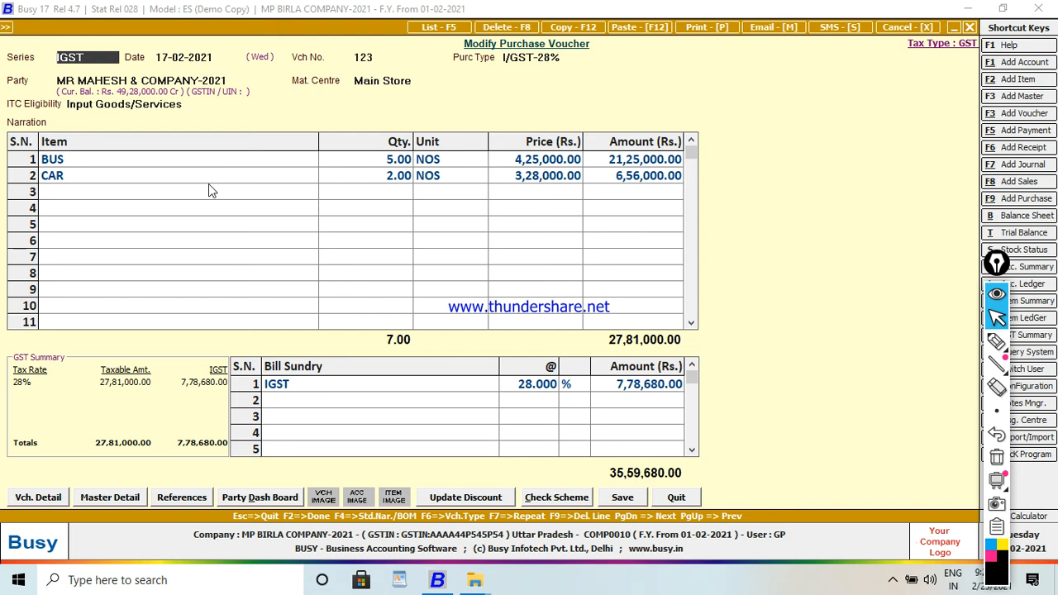
pyautogui.press('Escape')
pyautogui.press('Escape')
pyautogui.press('Escape')
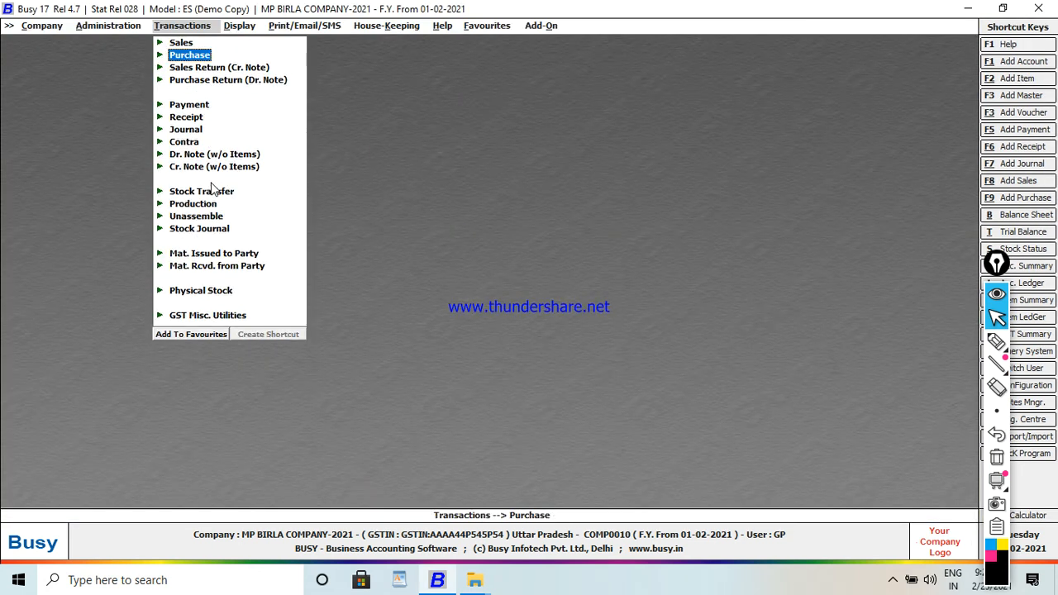
pyautogui.press('Left')
pyautogui.click(217, 182)
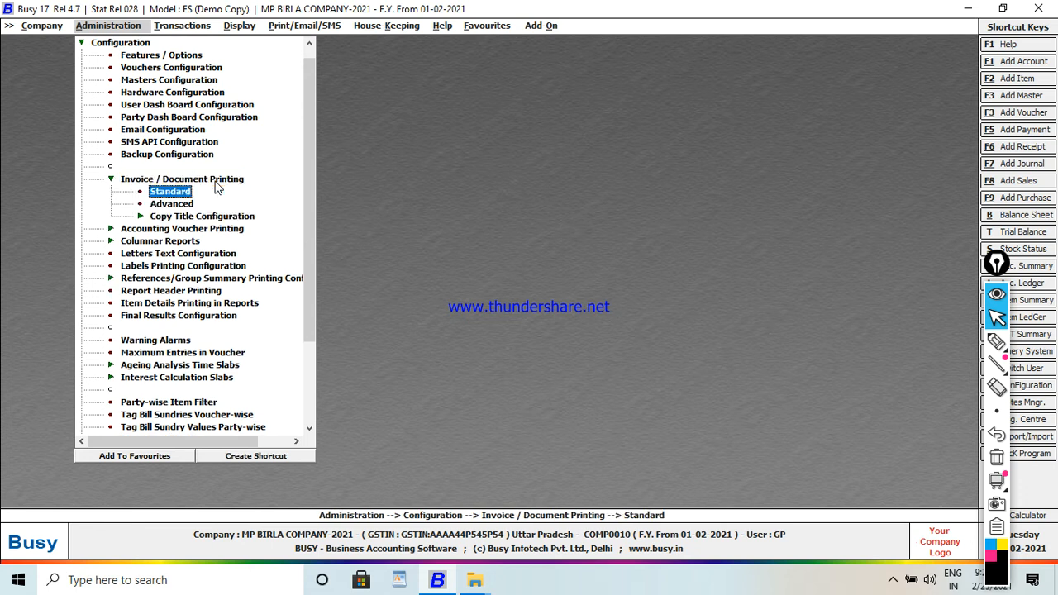
pyautogui.click(137, 193)
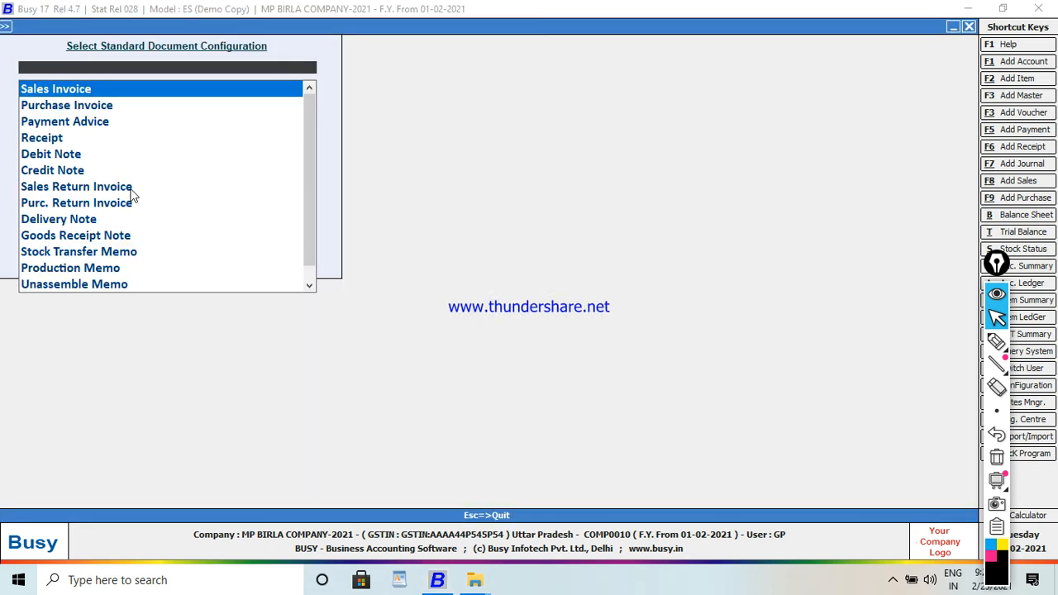
pyautogui.press('Down')
pyautogui.press('Return')
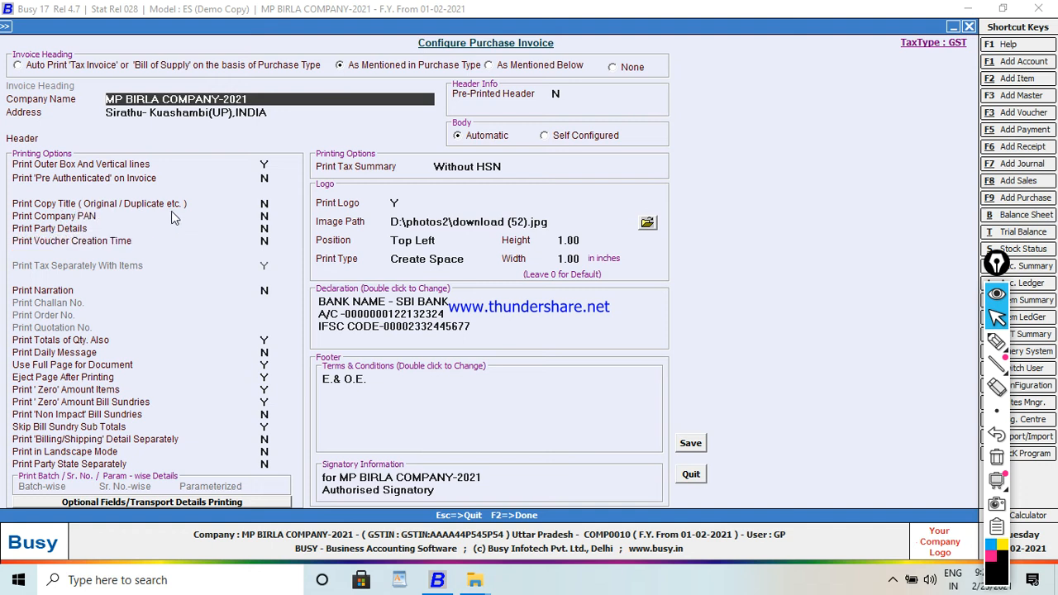
# Step: Underline the Print Copy Title option and mark its value with the annotation pen, and clear the marks
pyautogui.click(996, 340)
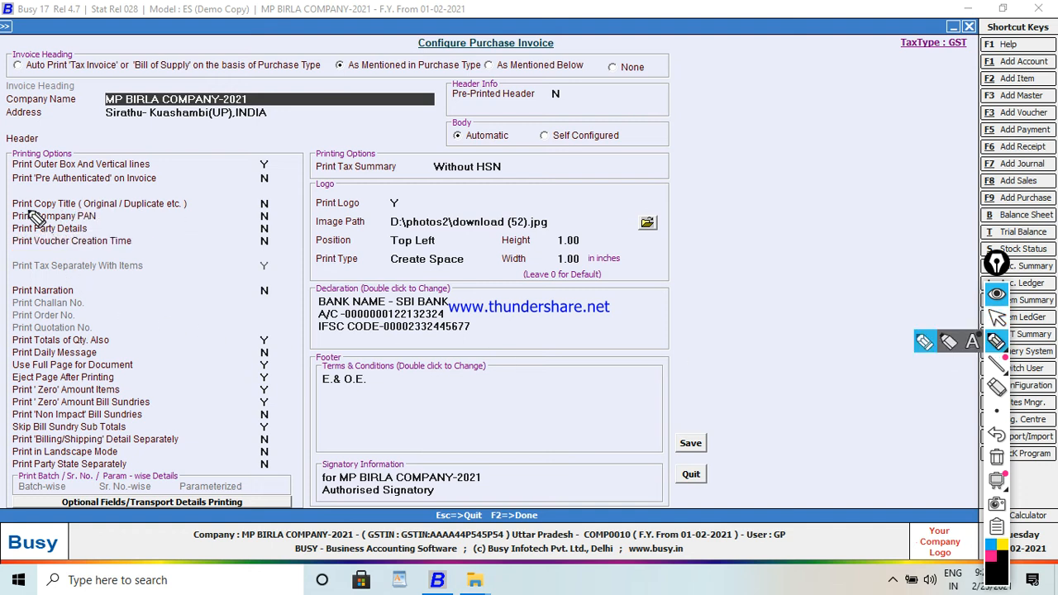
pyautogui.moveTo(13, 210); pyautogui.dragTo(193, 213)
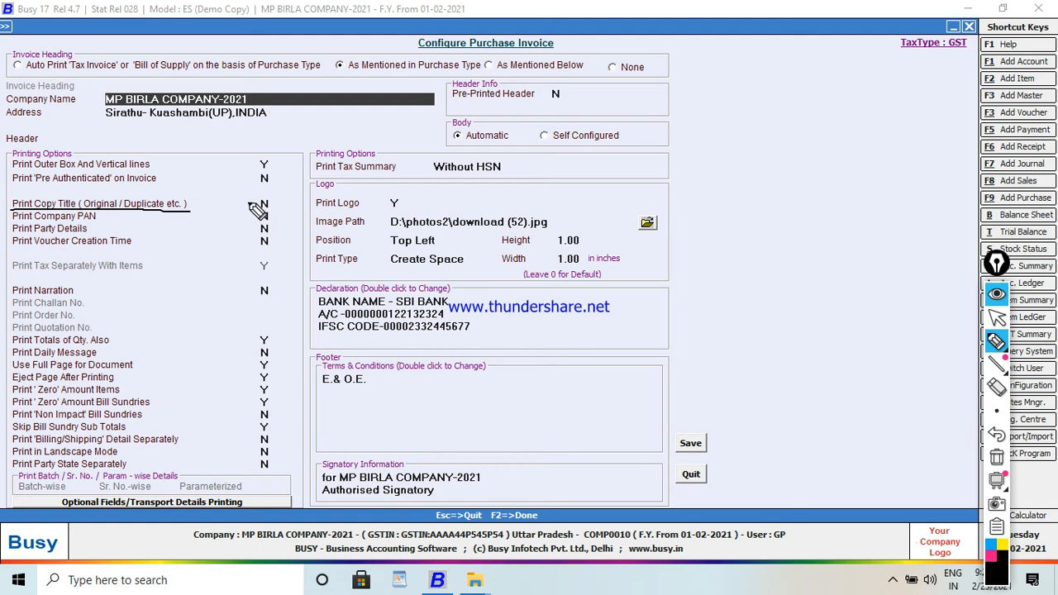
pyautogui.moveTo(248, 203); pyautogui.dragTo(287, 204)
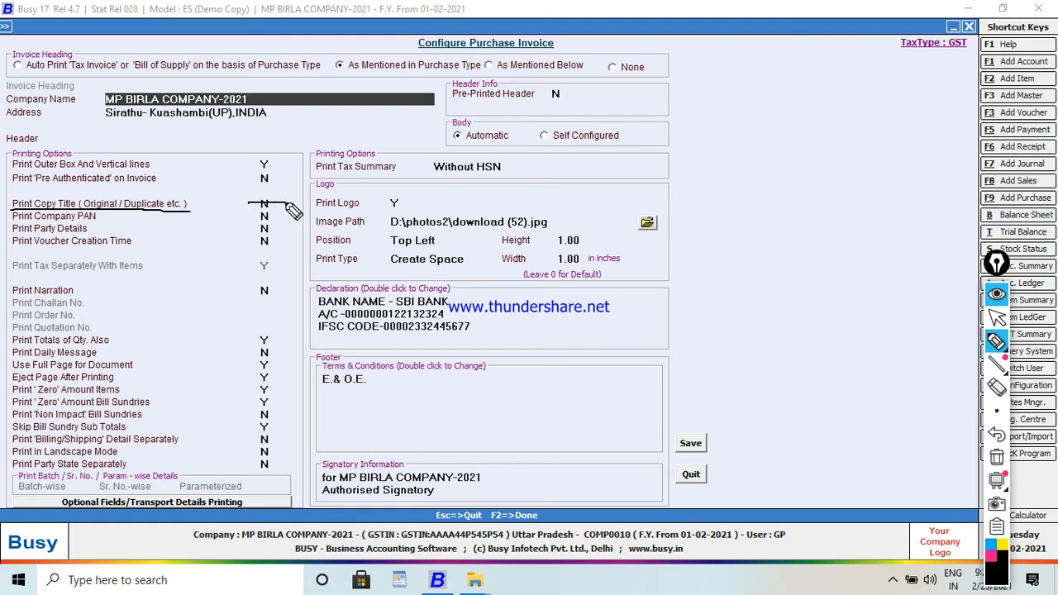
pyautogui.click(997, 458)
pyautogui.click(997, 317)
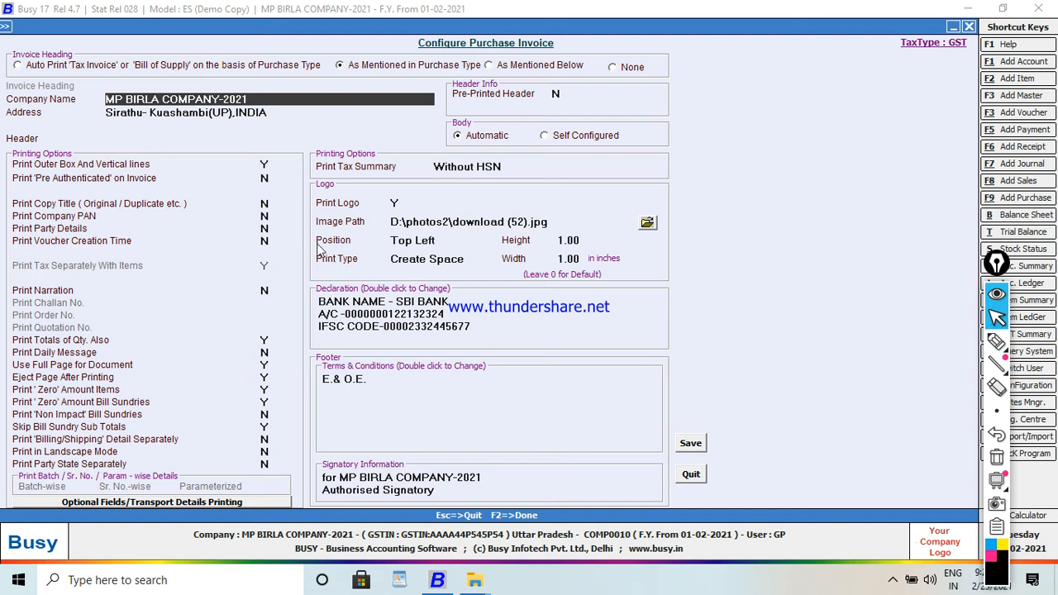
# Step: Set Print Copy Title (Original / Duplicate etc.) to Y in the purchase invoice configuration
pyautogui.click(266, 204)
pyautogui.write('Y')
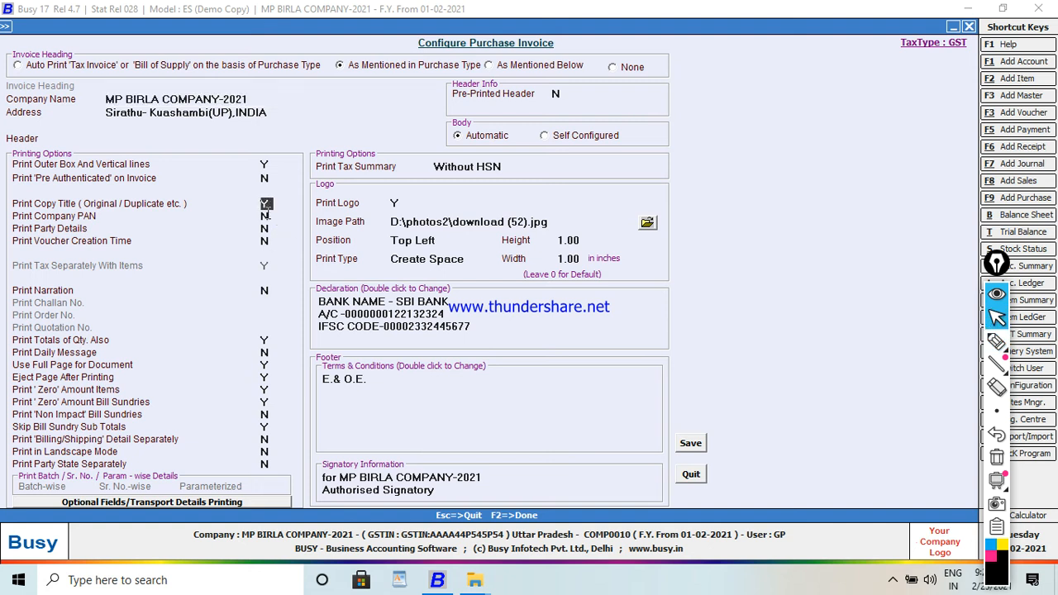
pyautogui.press('Return')
# Step: Add "IGST TAX@28%" as the second line of the footer's Terms & Conditions
pyautogui.doubleClick(340, 395)
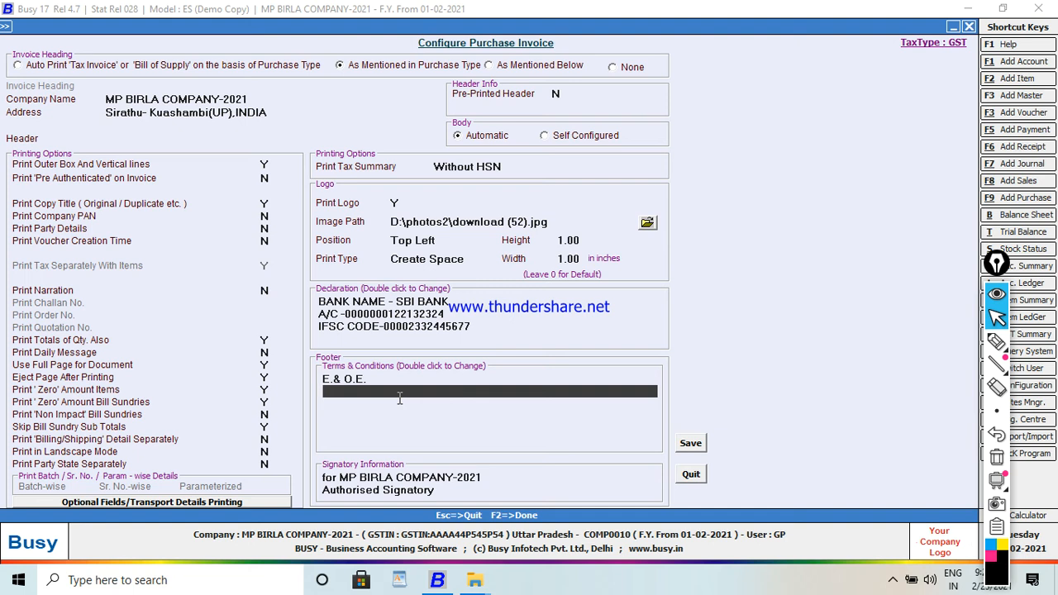
pyautogui.write('IGS')
pyautogui.press('BackSpace')
pyautogui.write('@28%')
pyautogui.moveTo(442, 392); pyautogui.dragTo(369, 392)
# Step: Replace the company name after "for" in the Signatory Information with the signatory's name and save the configuration
pyautogui.click(482, 477)
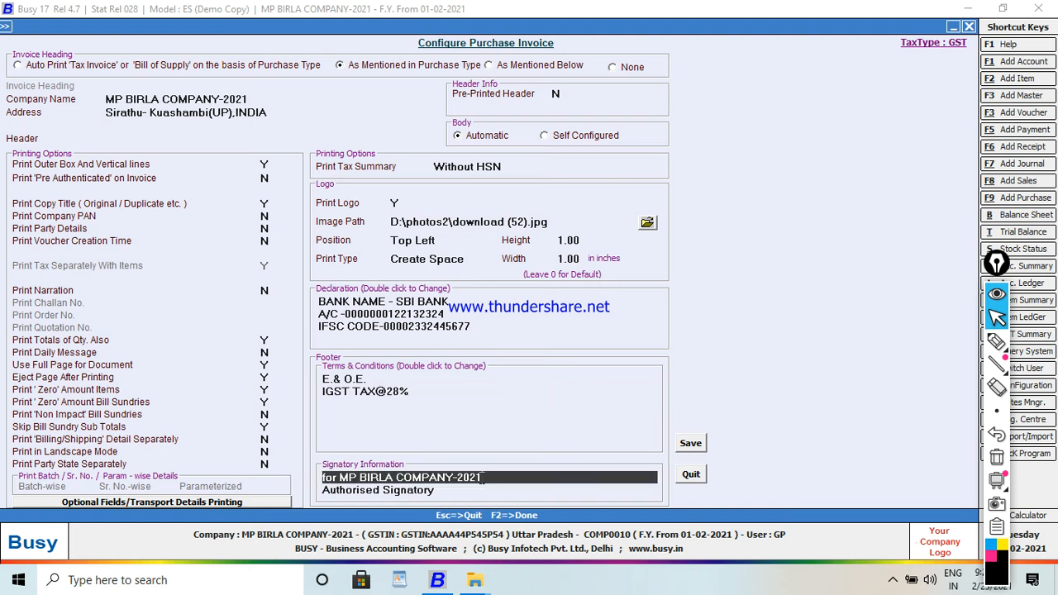
pyautogui.moveTo(494, 477); pyautogui.dragTo(338, 476)
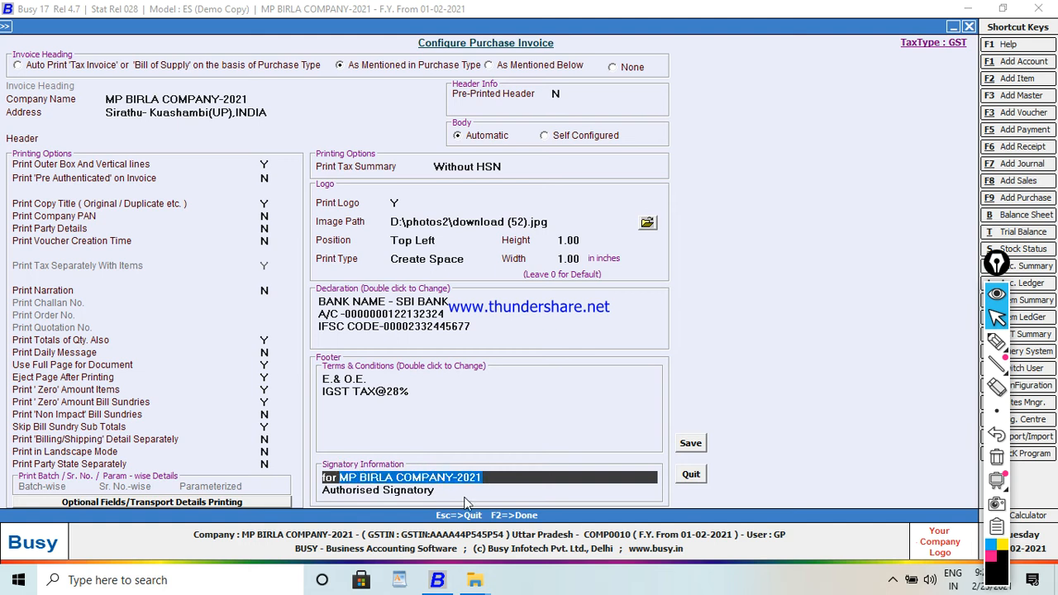
pyautogui.press('Delete')
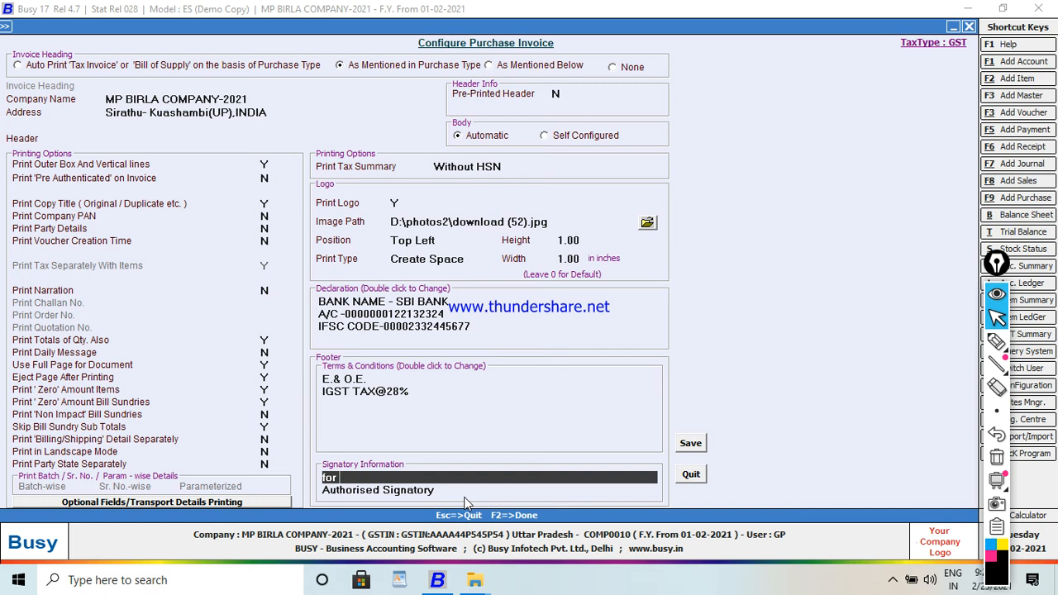
pyautogui.press('capslock')
pyautogui.write('Guddu Sir')
pyautogui.click(691, 444)
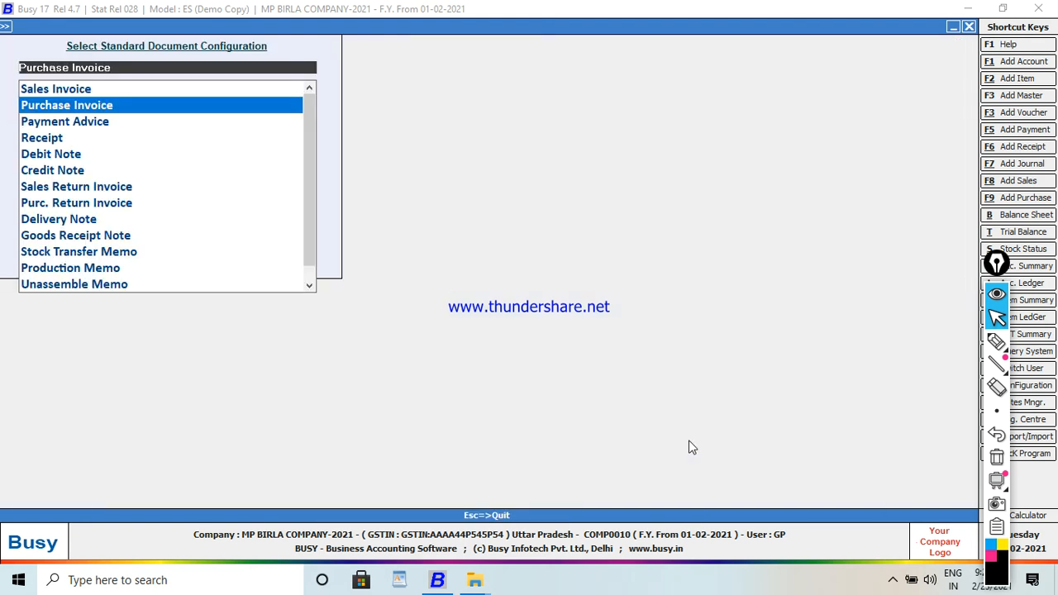
# Step: Leave the document configuration and open the IGST purchase voucher dated 17-02-2021 for modification
pyautogui.press('Escape')
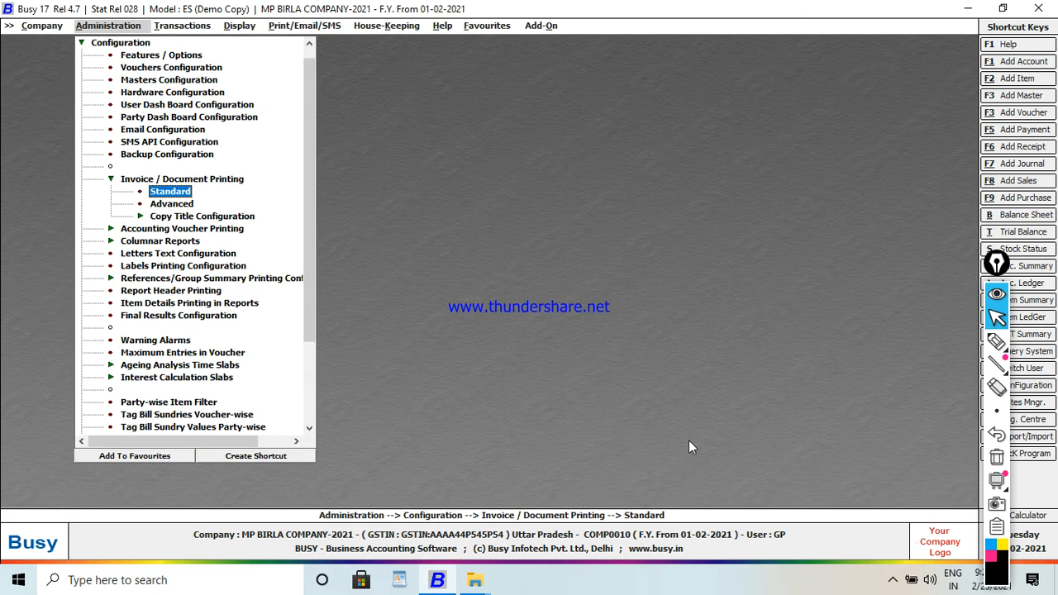
pyautogui.press('Right')
pyautogui.press('Return')
pyautogui.press('Down')
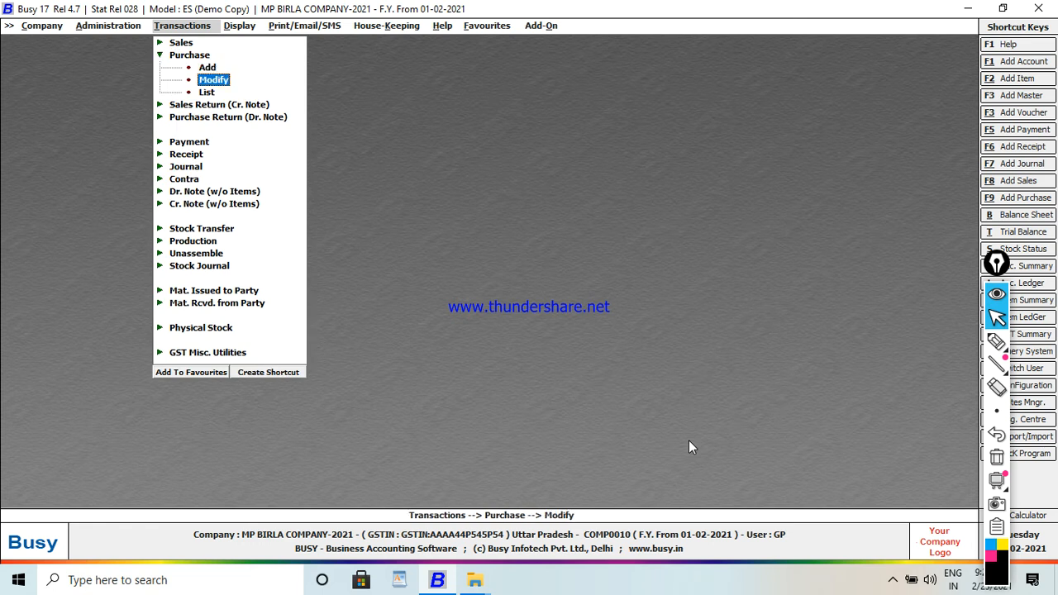
pyautogui.press('Return')
pyautogui.press('Return')
pyautogui.press('Return')
pyautogui.press('Return')
pyautogui.press('Return')
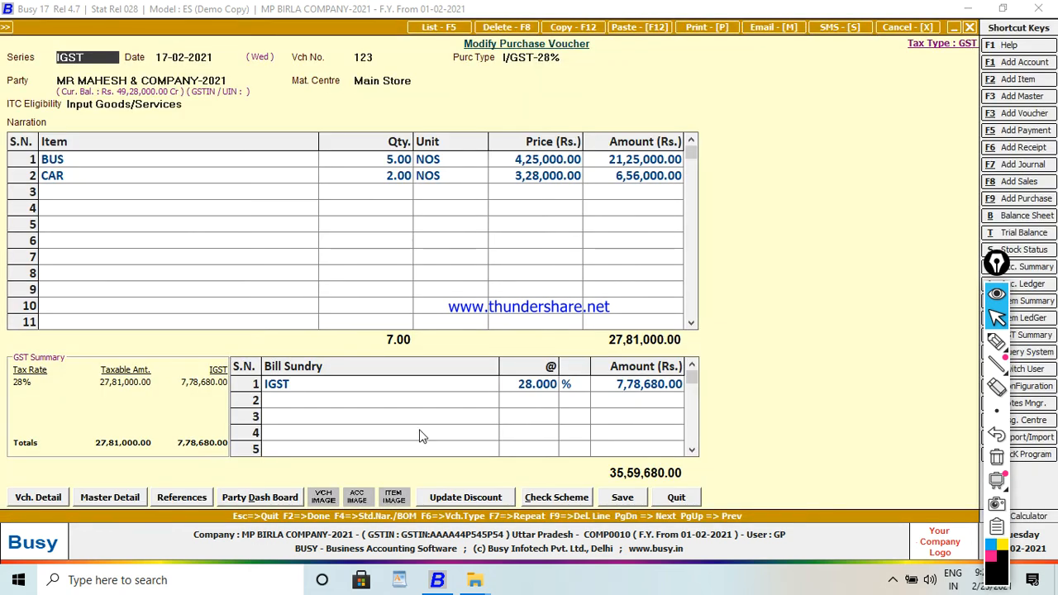
# Step: Open a print preview of the voucher's purchase invoice in the STANDARD format with 4 copies
pyautogui.hotkey('alt', 'p')
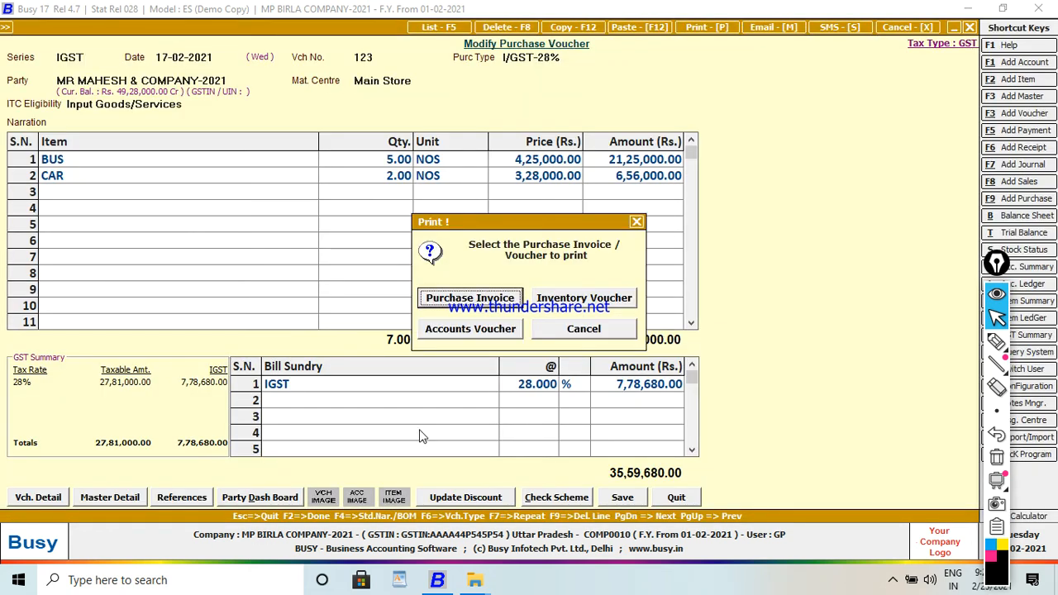
pyautogui.click(473, 299)
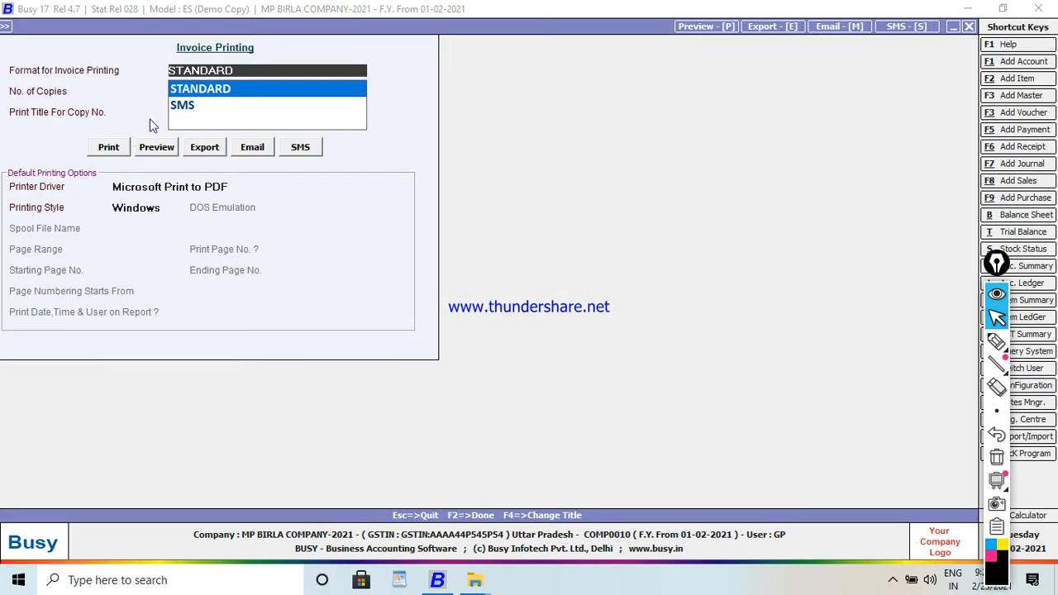
pyautogui.press('Return')
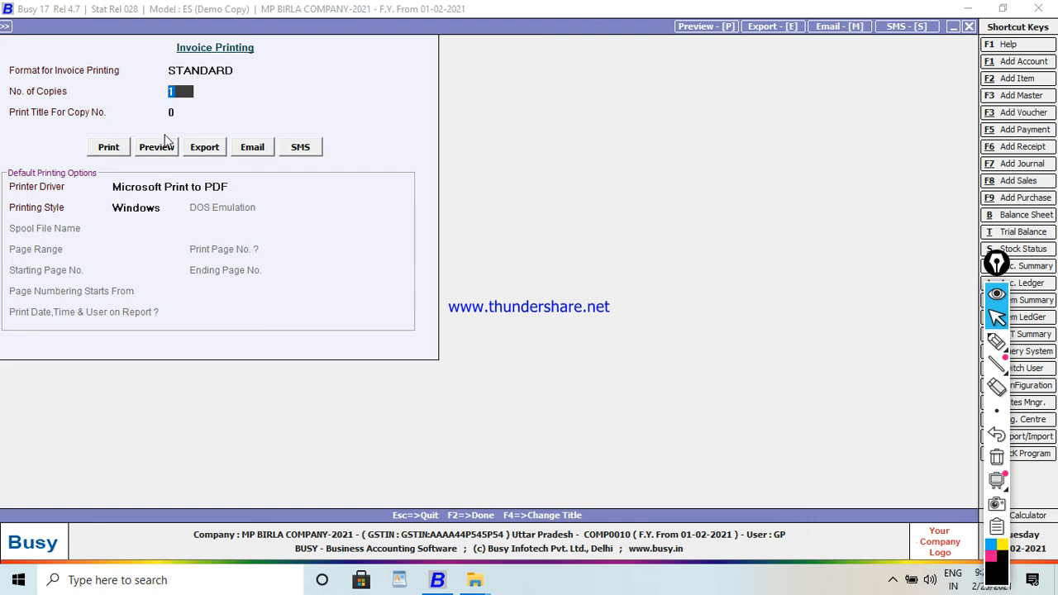
pyautogui.write('4')
pyautogui.click(145, 152)
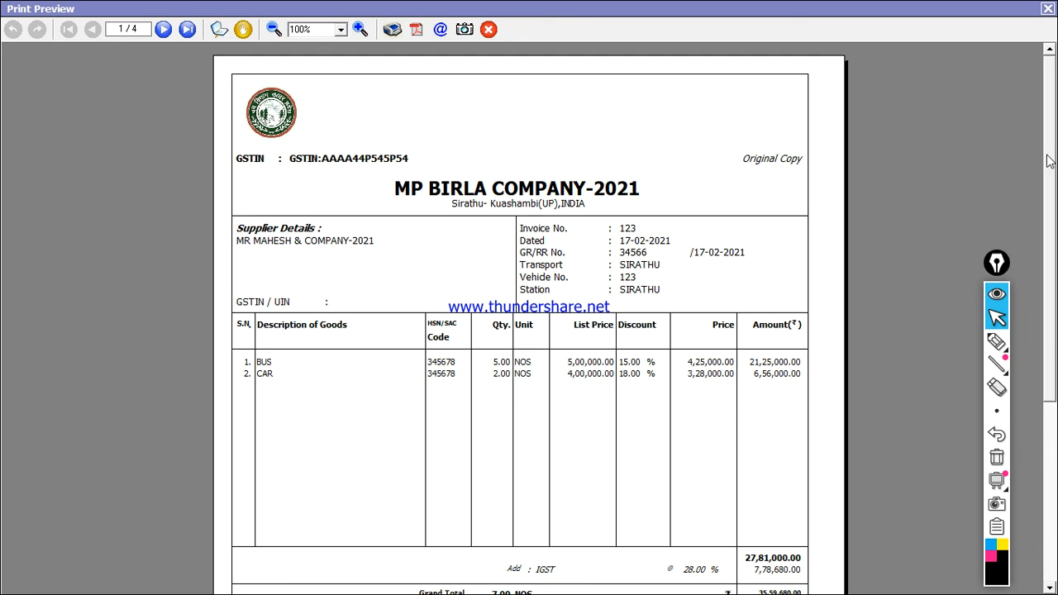
# Step: Examine the invoice preview's terms and signatory lines, and compare the copy titles across all four pages
pyautogui.scroll(-3, 1053, 178)
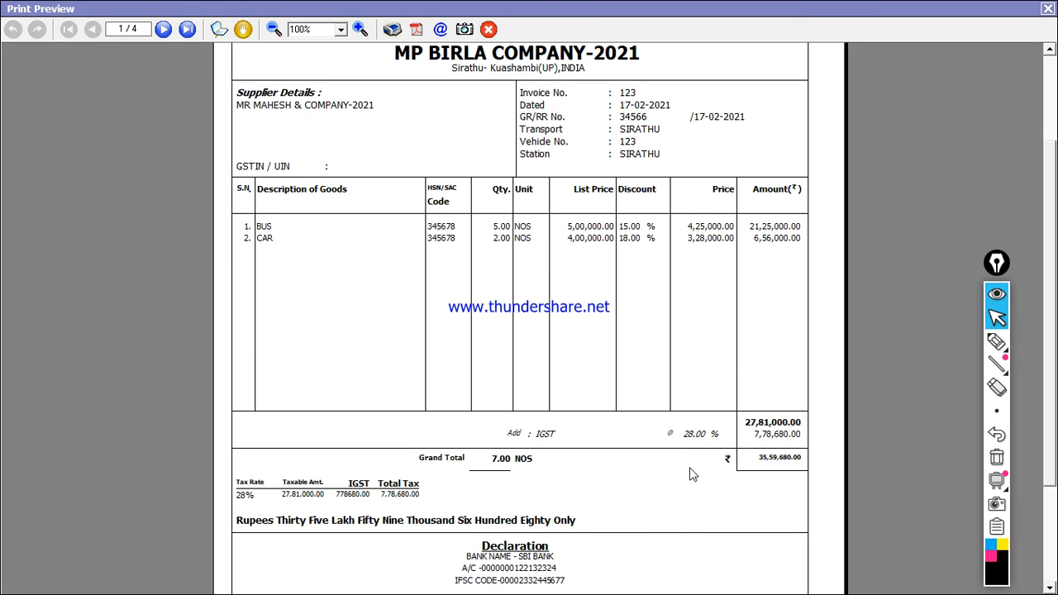
pyautogui.scroll(-1, 1052, 271)
pyautogui.scroll(-3, 1052, 271)
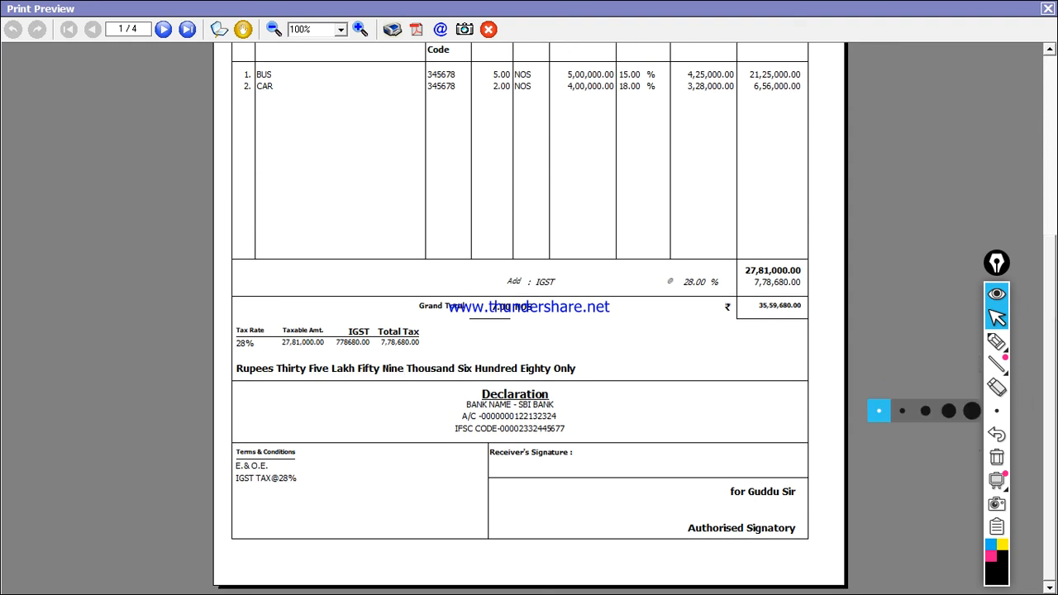
pyautogui.scroll(6, 1055, 314)
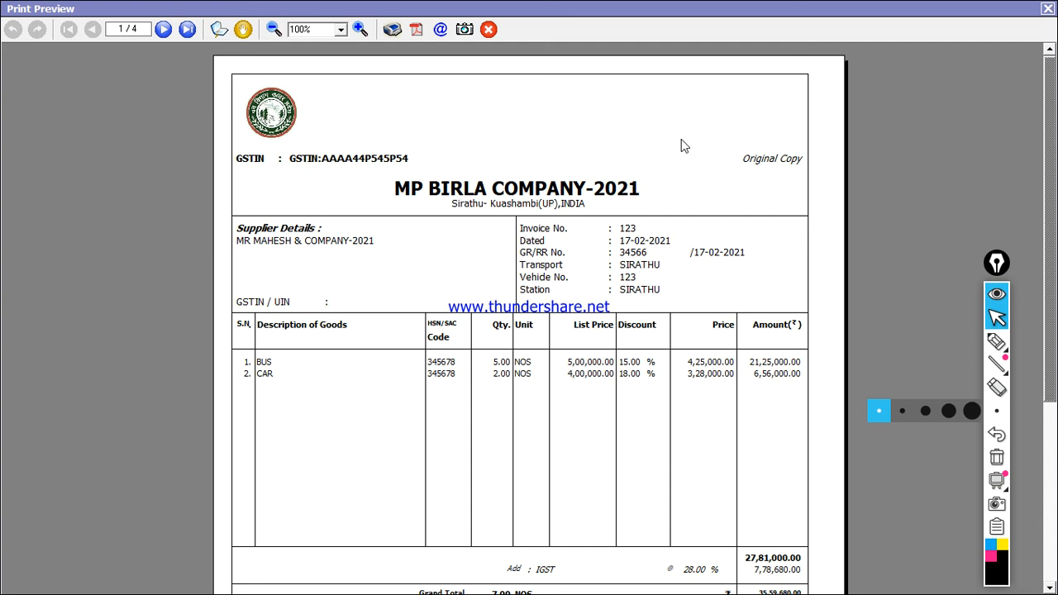
pyautogui.click(164, 30)
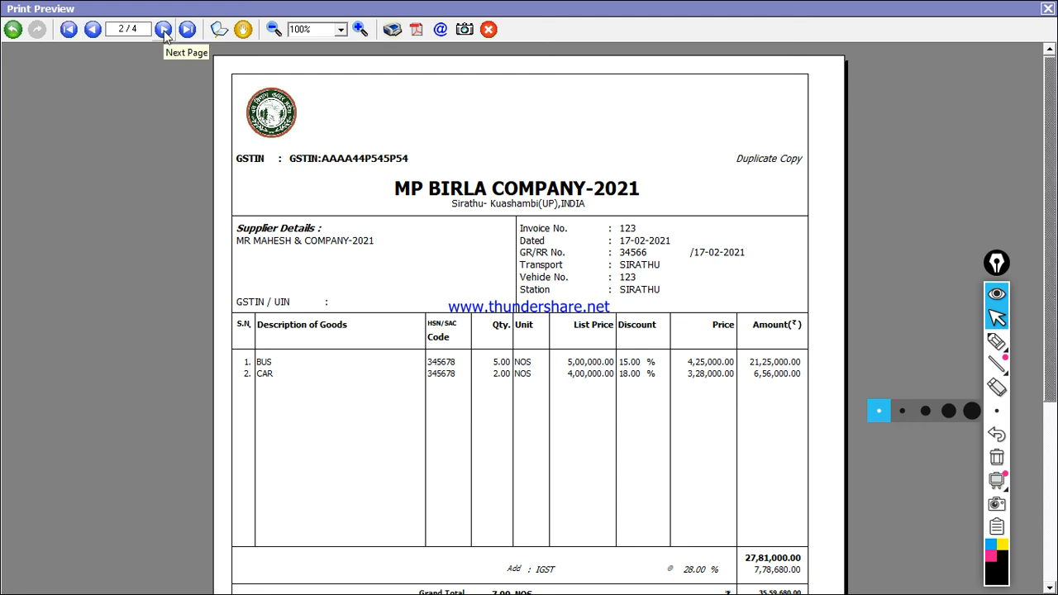
pyautogui.click(164, 30)
pyautogui.click(164, 31)
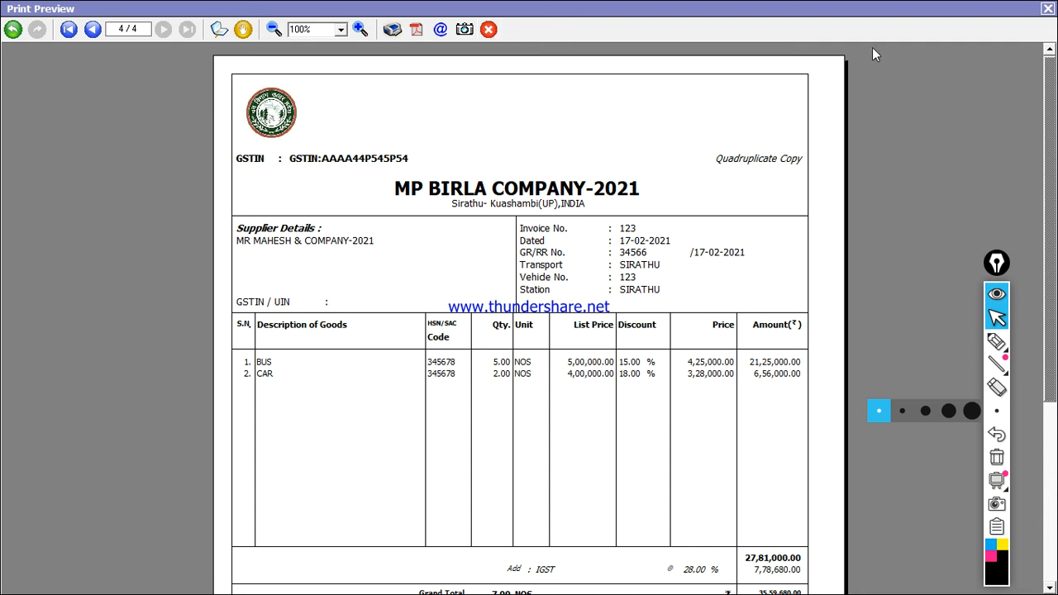
# Step: Close the four-copy preview and the voucher, and reopen the standard Purchase Invoice configuration
pyautogui.click(1047, 9)
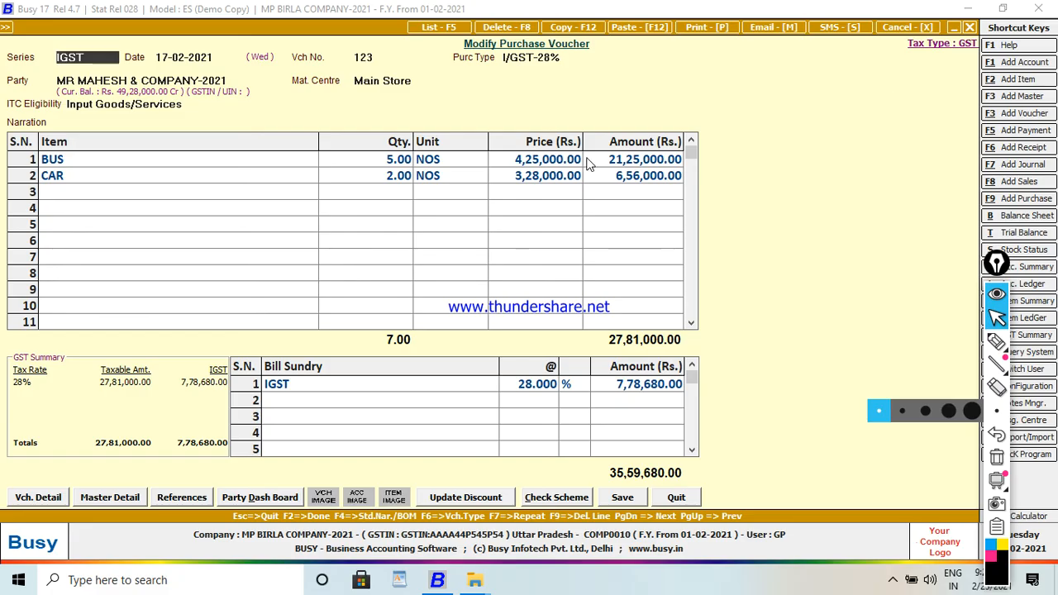
pyautogui.press('Escape')
pyautogui.press('Return')
pyautogui.press('Escape')
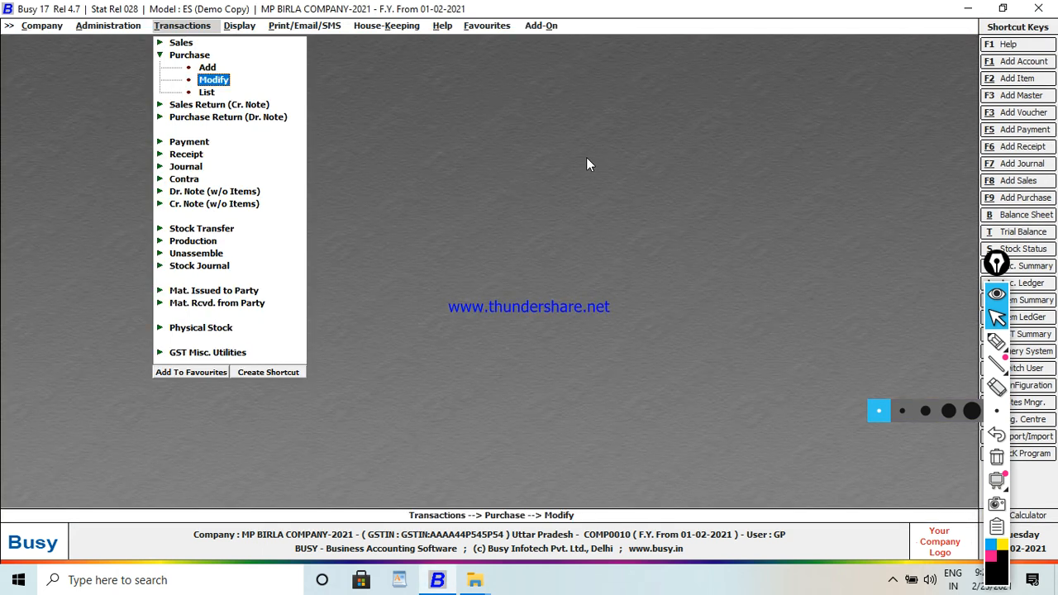
pyautogui.press('Left')
pyautogui.press('Return')
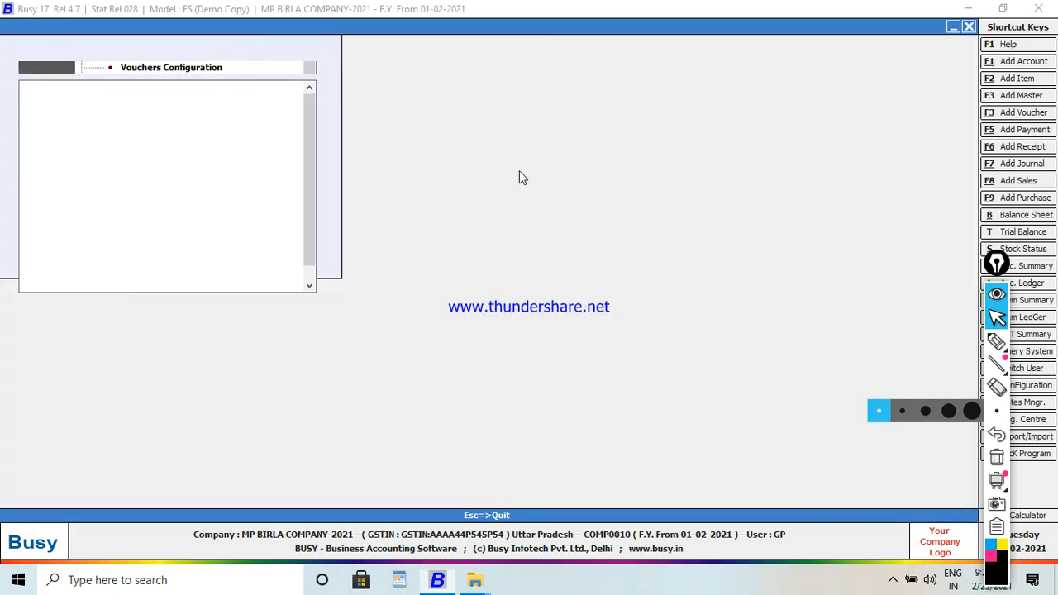
pyautogui.press('Down')
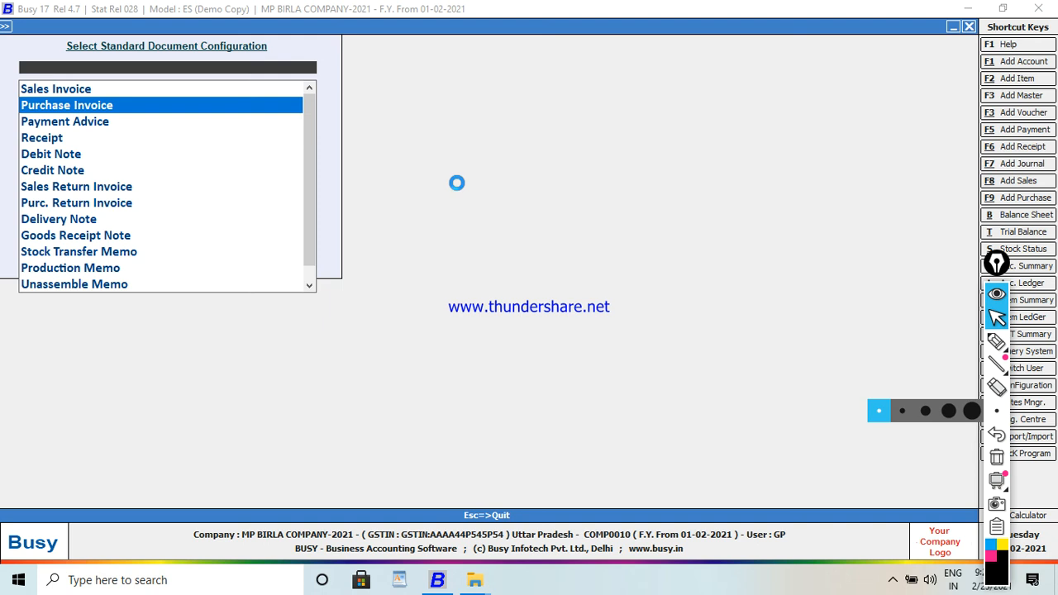
pyautogui.press('Return')
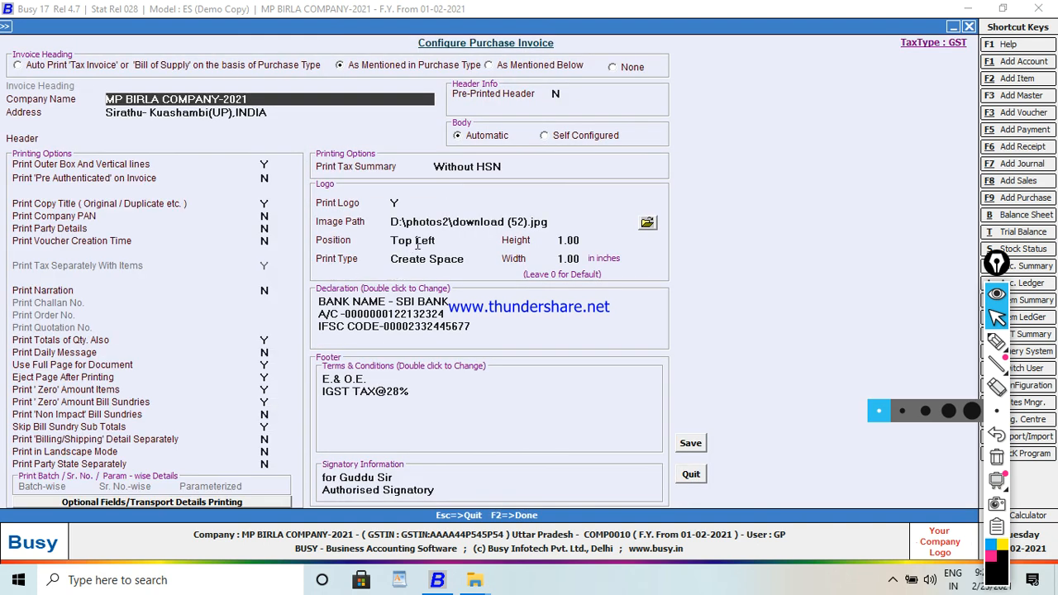
# Step: Set the logo's position to Top Centre in the purchase invoice configuration
pyautogui.click(415, 240)
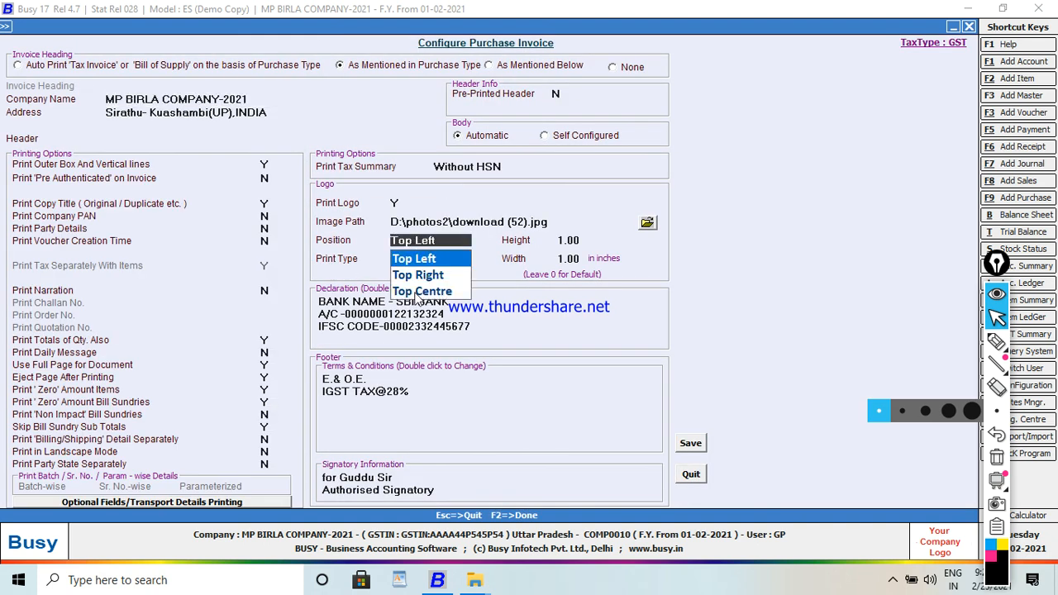
pyautogui.press('Down')
pyautogui.press('Down')
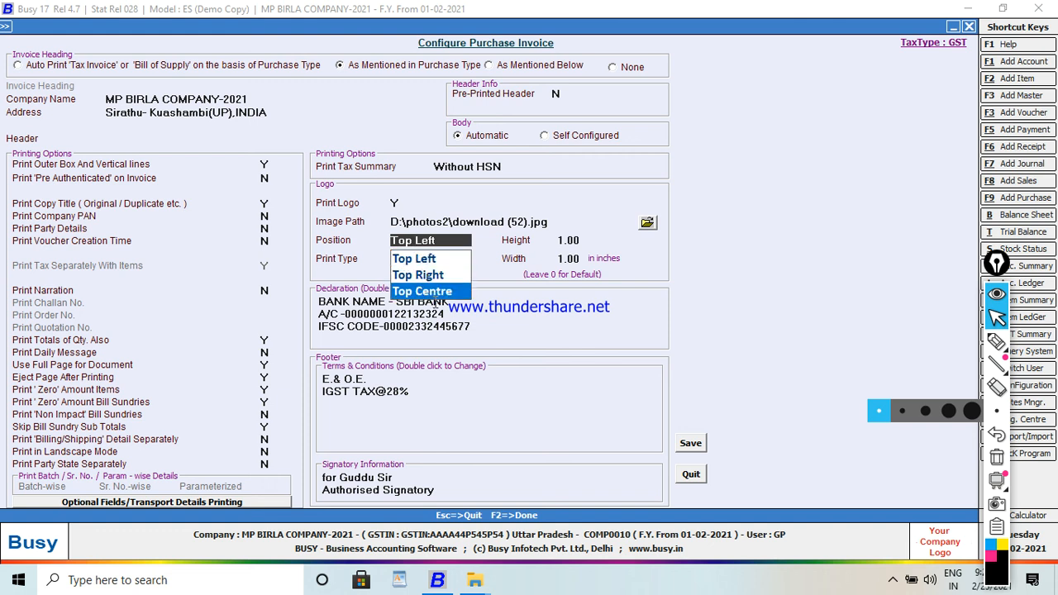
pyautogui.press('Return')
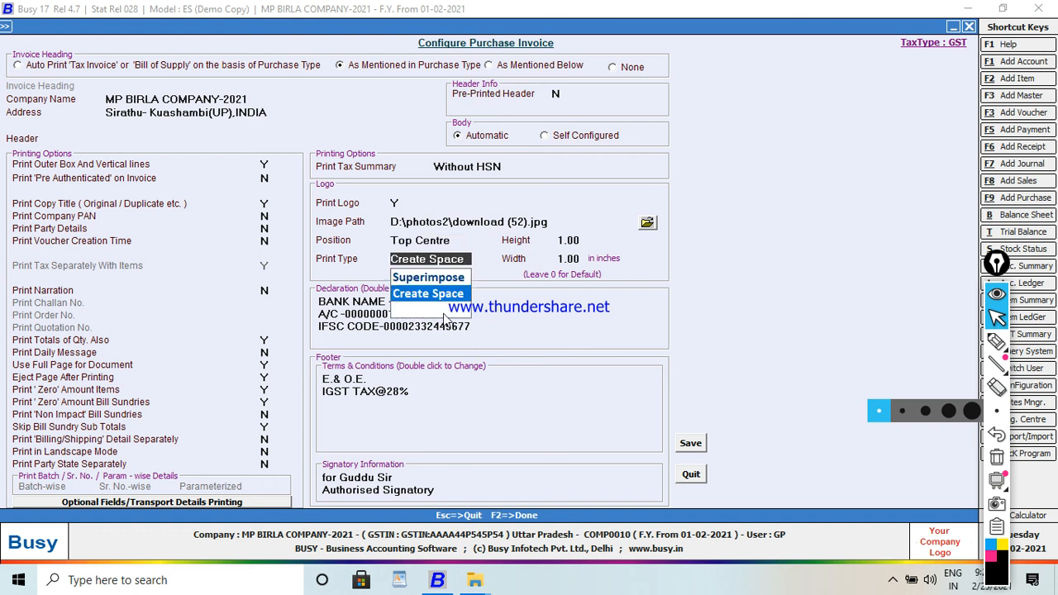
# Step: Set the logo's print type to Create Space and save the purchase invoice configuration
pyautogui.press('Return')
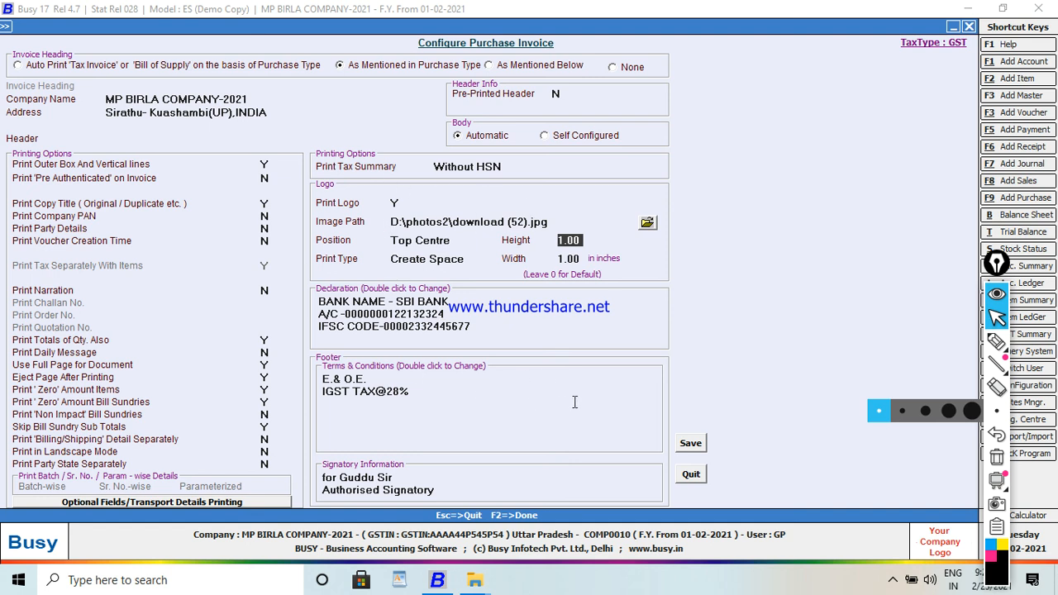
pyautogui.click(699, 445)
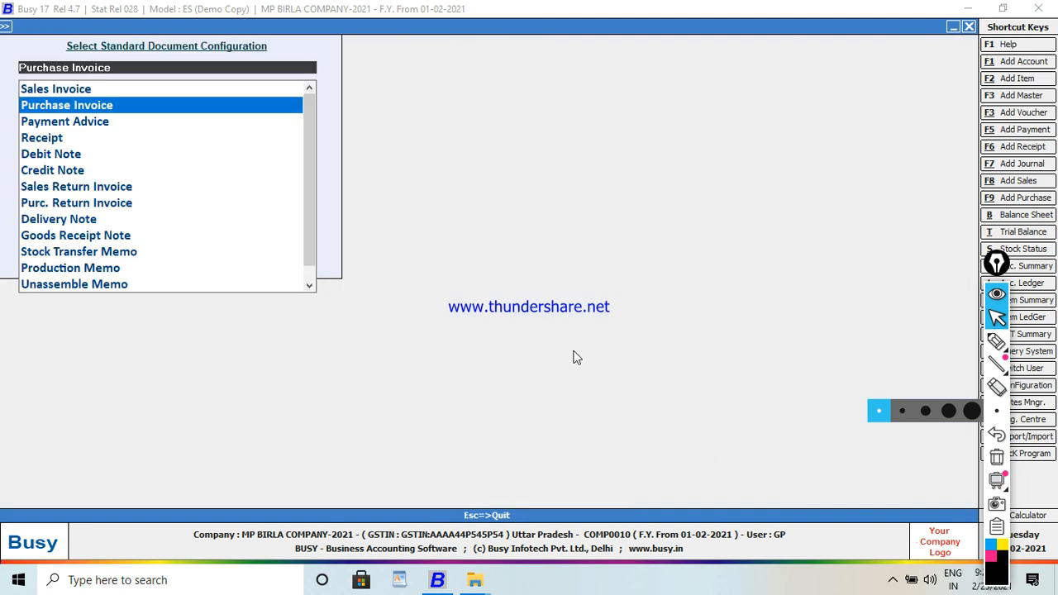
pyautogui.press('Escape')
pyautogui.press('Escape')
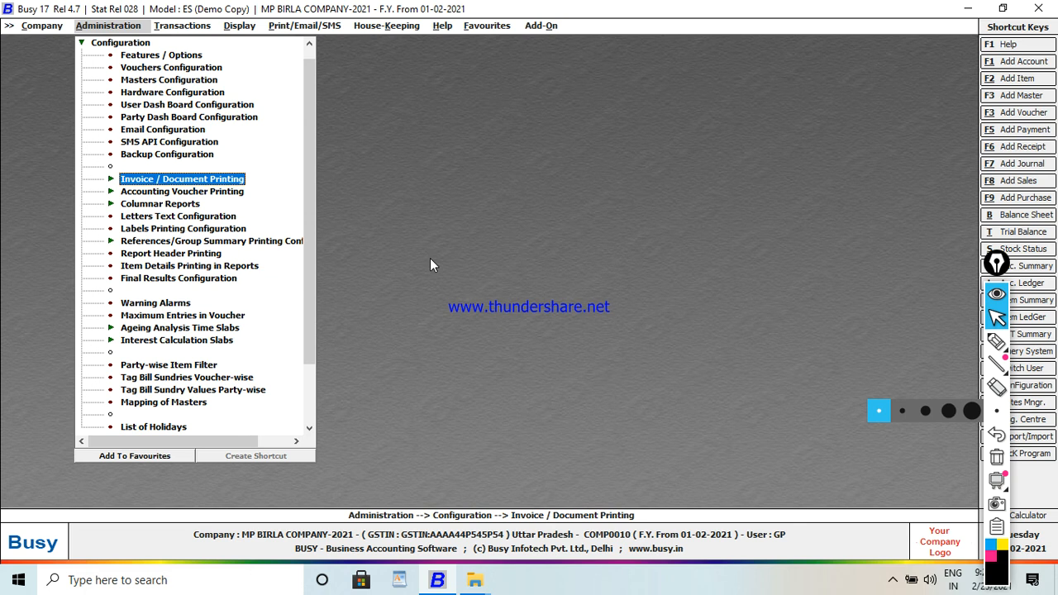
# Step: Open the IGST purchase voucher dated 17-02-2021 for modification
pyautogui.click(202, 28)
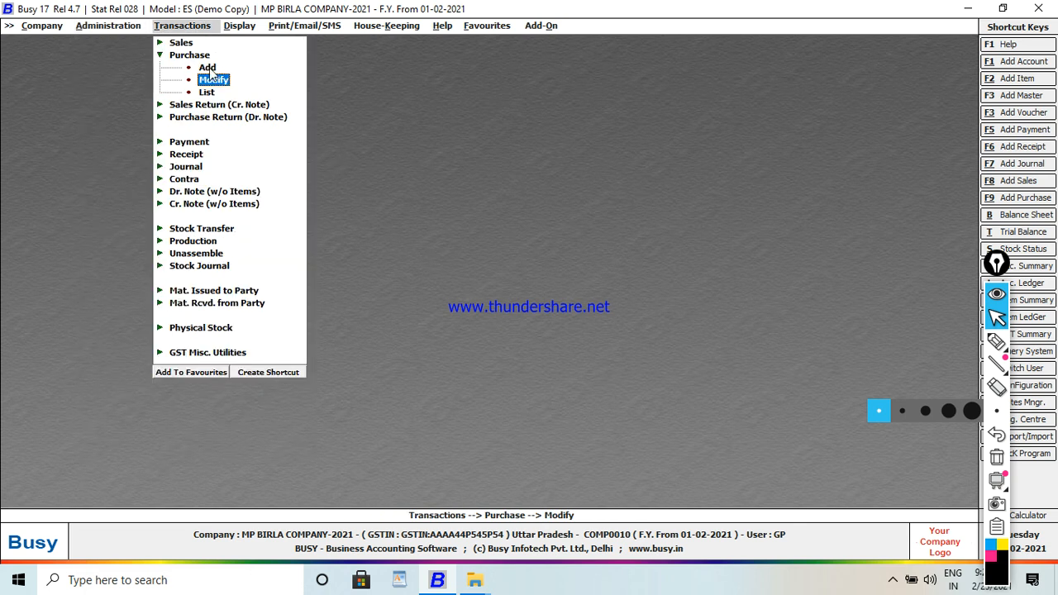
pyautogui.click(211, 91)
pyautogui.press('Return')
pyautogui.press('Return')
pyautogui.press('Return')
pyautogui.press('Return')
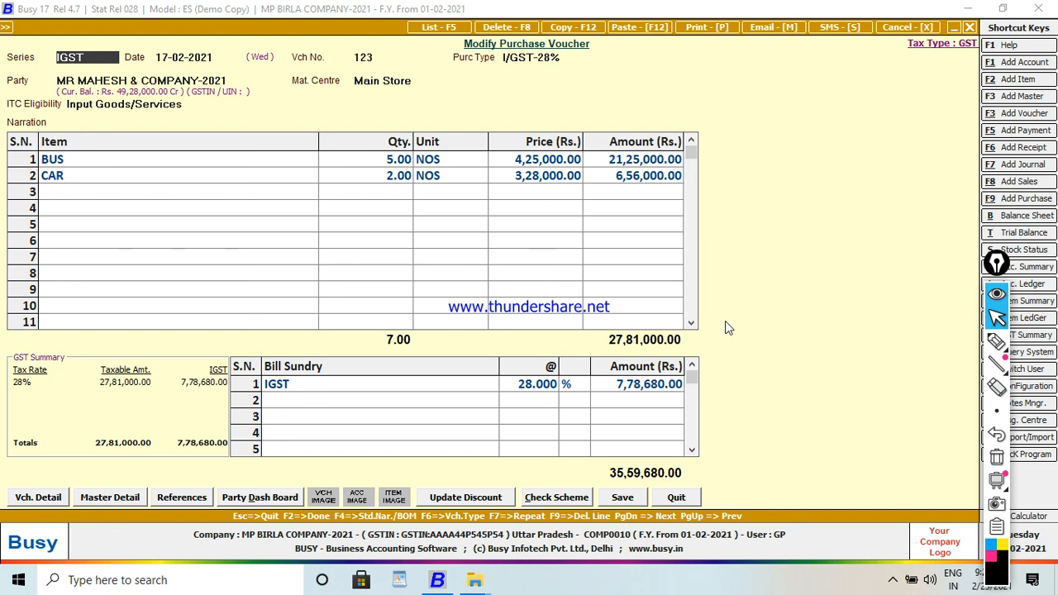
# Step: Open a print preview of the voucher's purchase invoice in the STANDARD format with 6 copies
pyautogui.click(543, 289)
pyautogui.hotkey('alt', 'p')
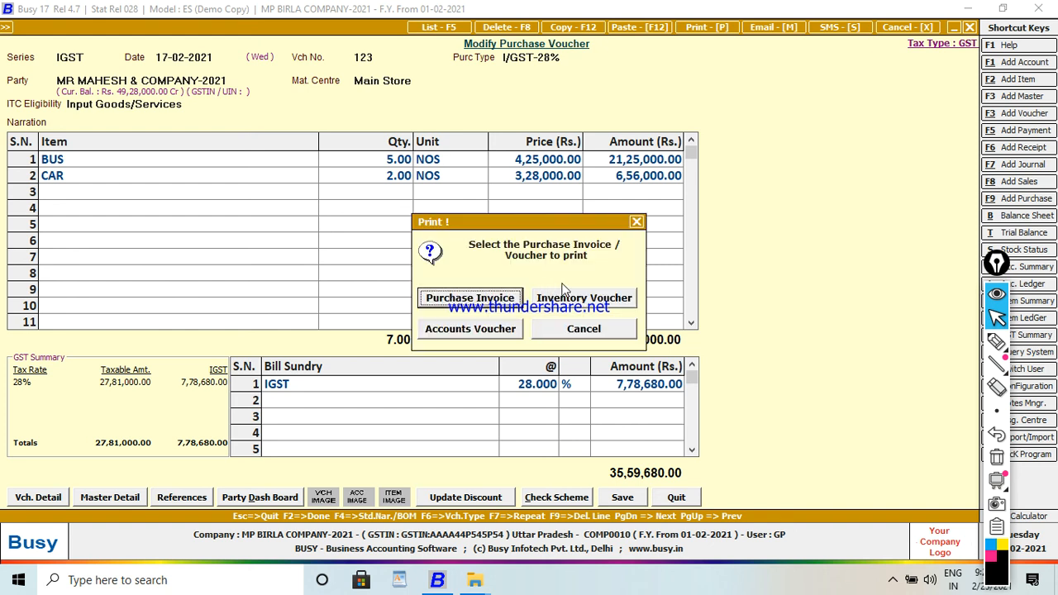
pyautogui.click(491, 303)
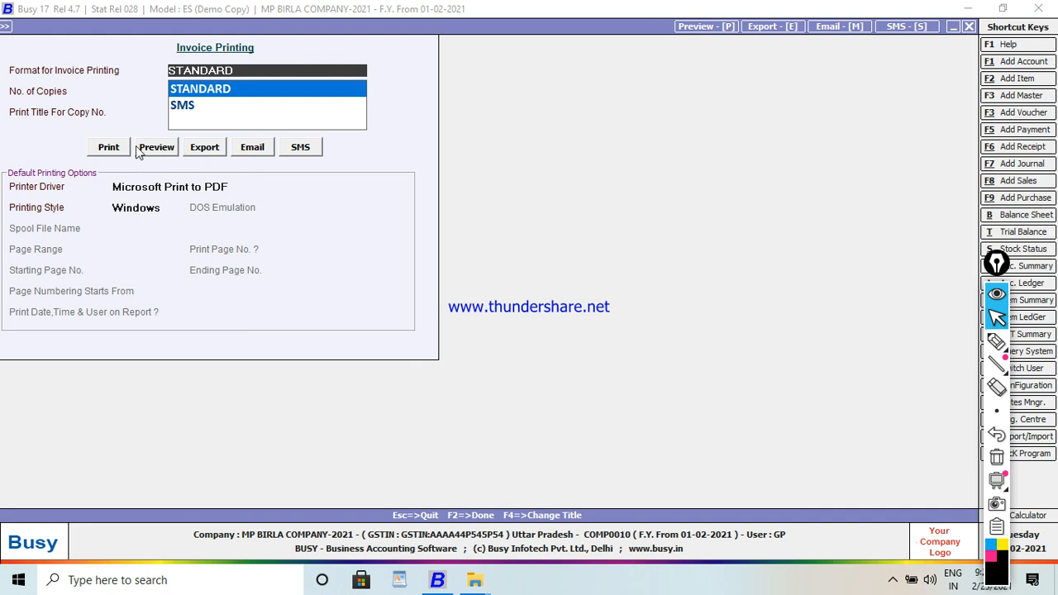
pyautogui.click(208, 95)
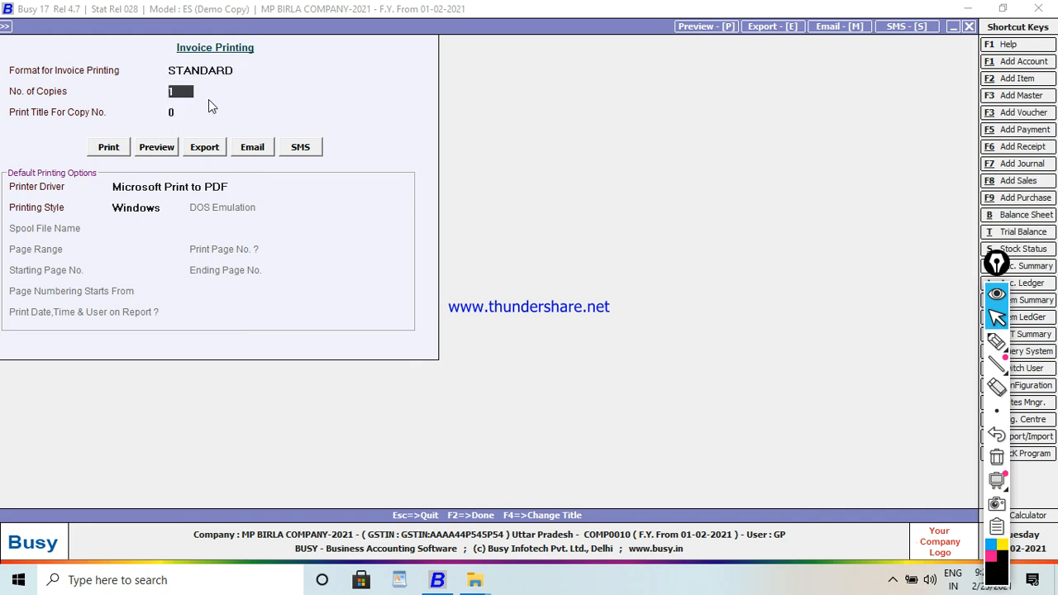
pyautogui.write('6')
pyautogui.click(141, 147)
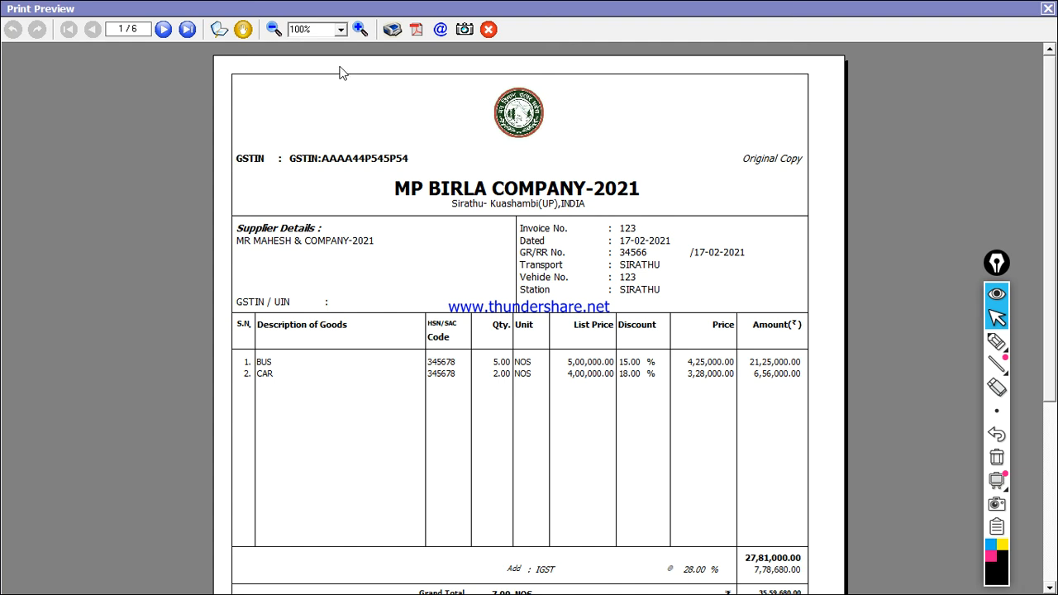
# Step: Examine the logo's placement and compare the copy titles across the pages of the six-copy invoice preview
pyautogui.click(360, 28)
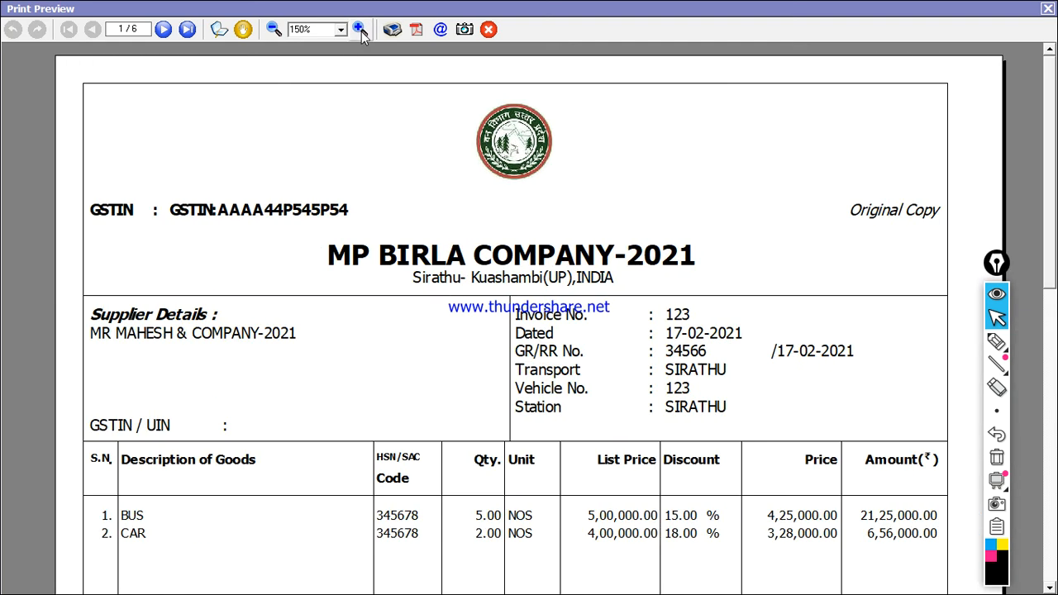
pyautogui.click(164, 30)
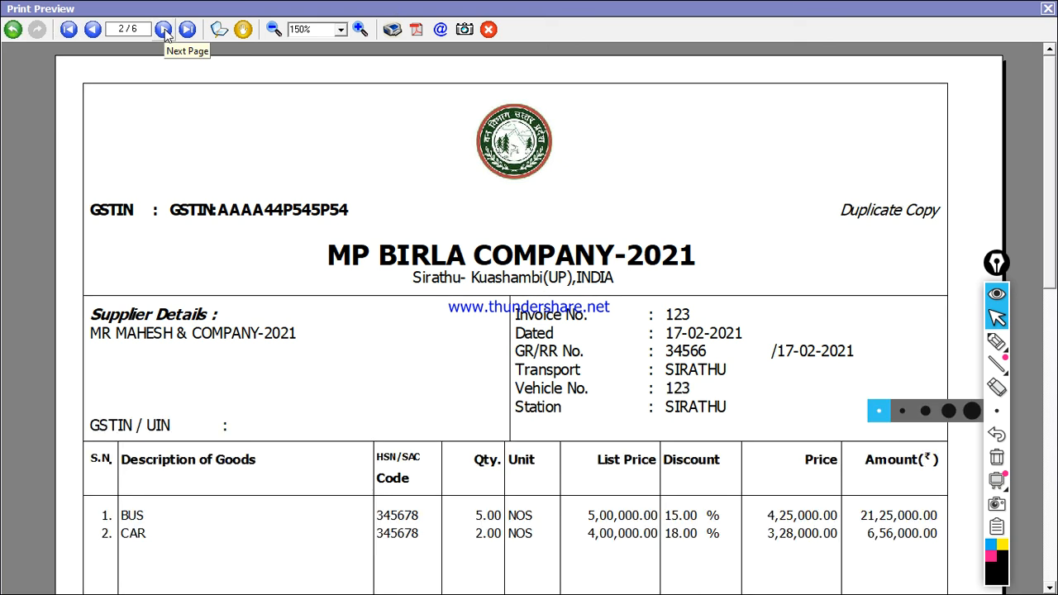
pyautogui.click(164, 30)
pyautogui.click(163, 29)
pyautogui.click(164, 30)
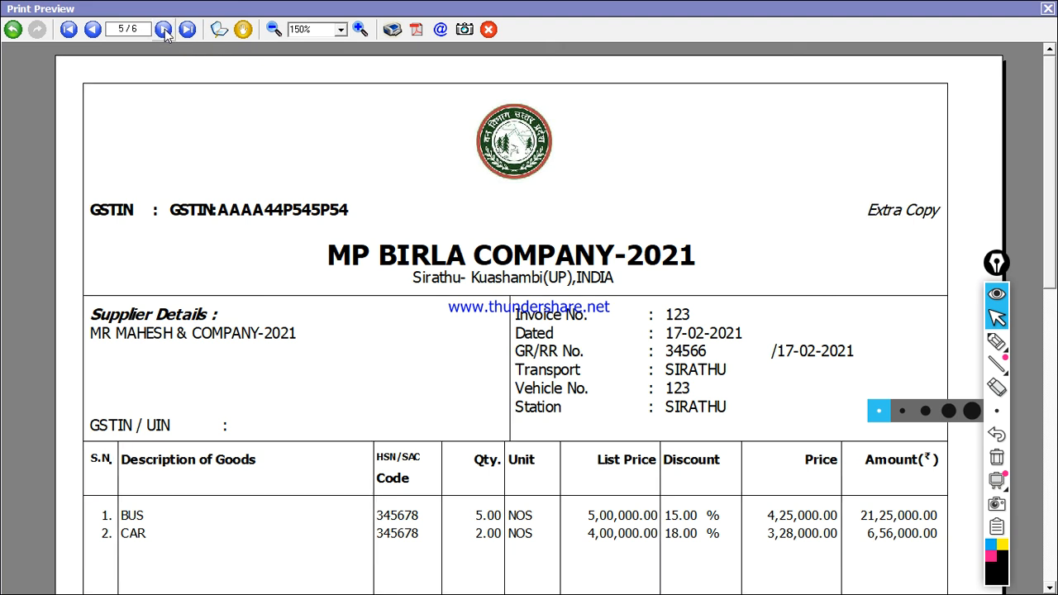
pyautogui.click(164, 30)
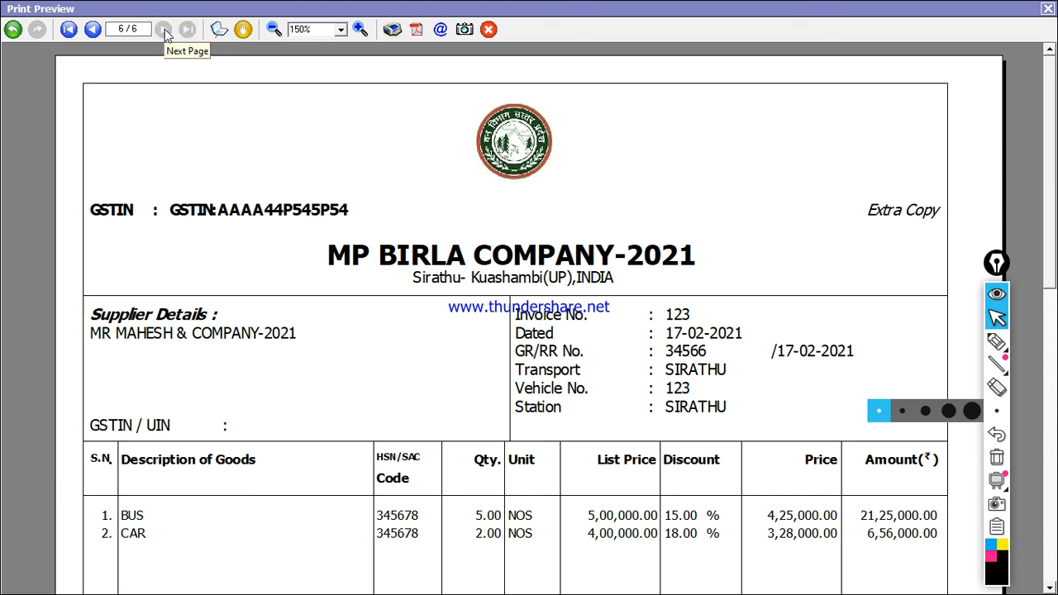
pyautogui.click(94, 29)
pyautogui.click(94, 30)
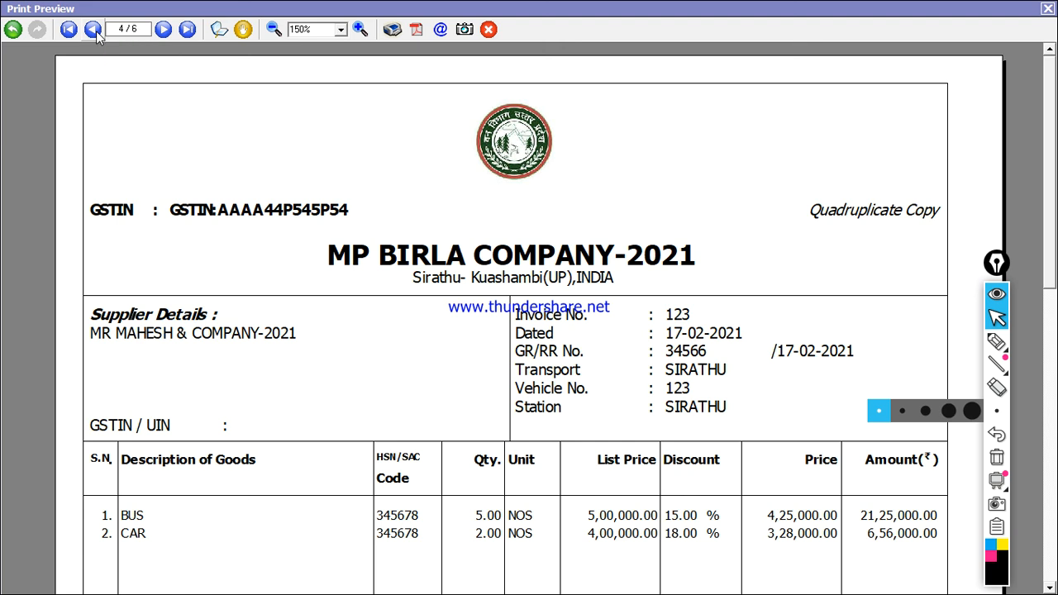
# Step: Close the six-copy preview and show the Windows desktop
pyautogui.click(491, 29)
pyautogui.click(519, 177)
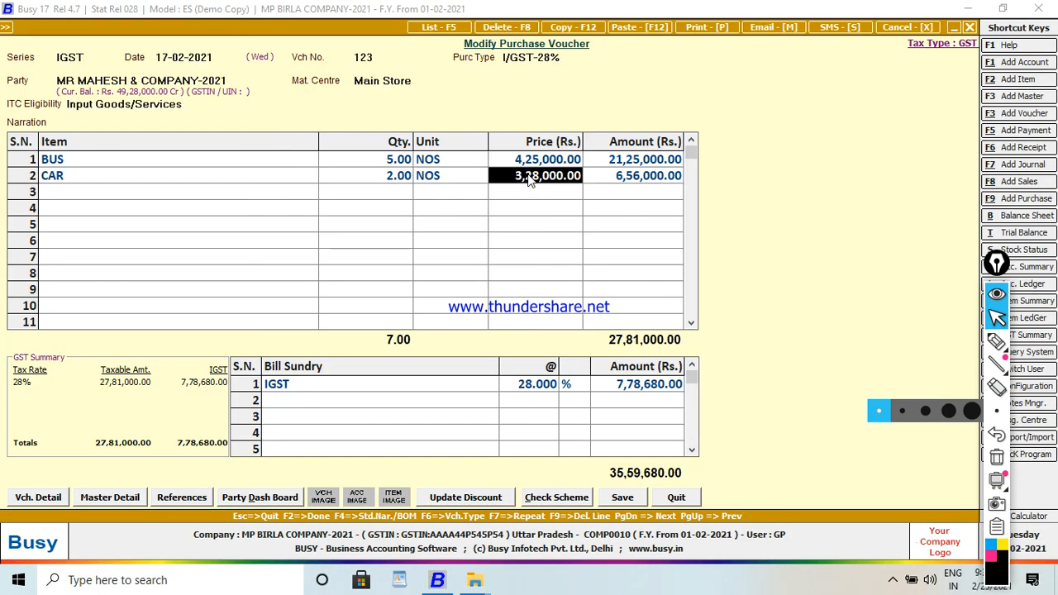
pyautogui.click(562, 159)
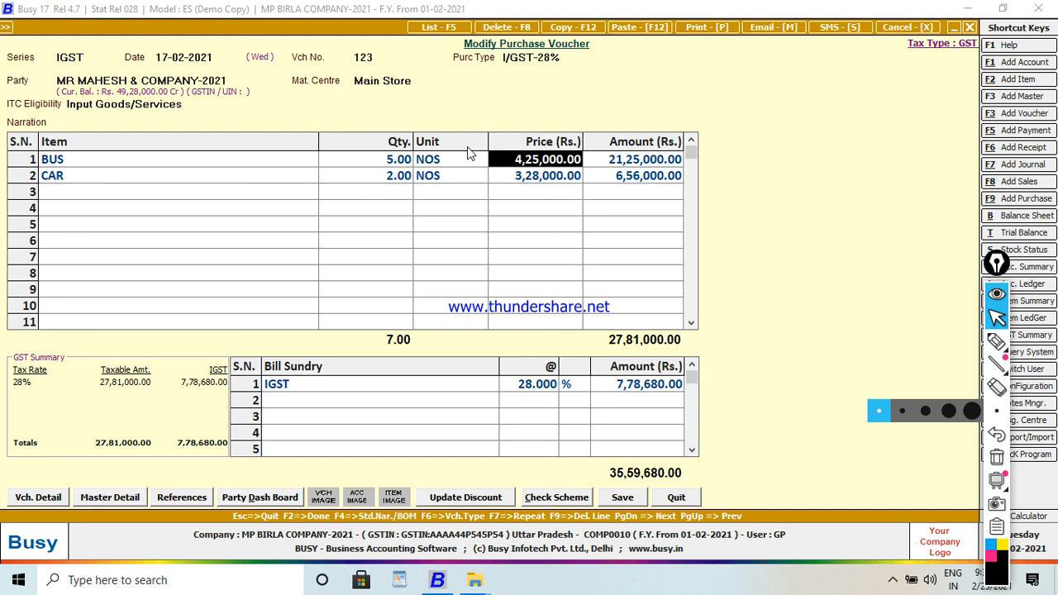
pyautogui.click(528, 177)
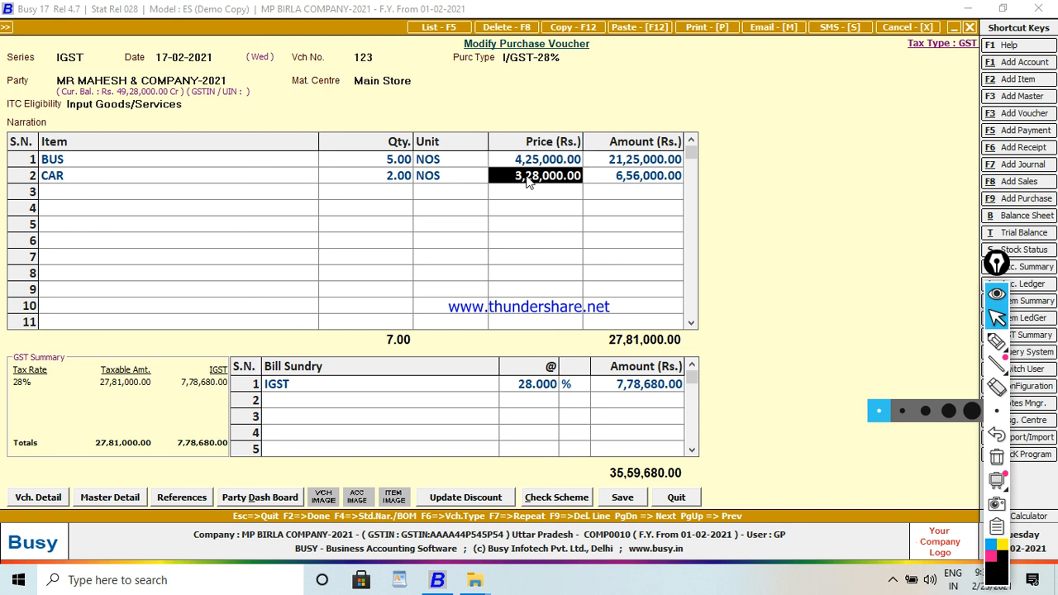
pyautogui.press('super+d')
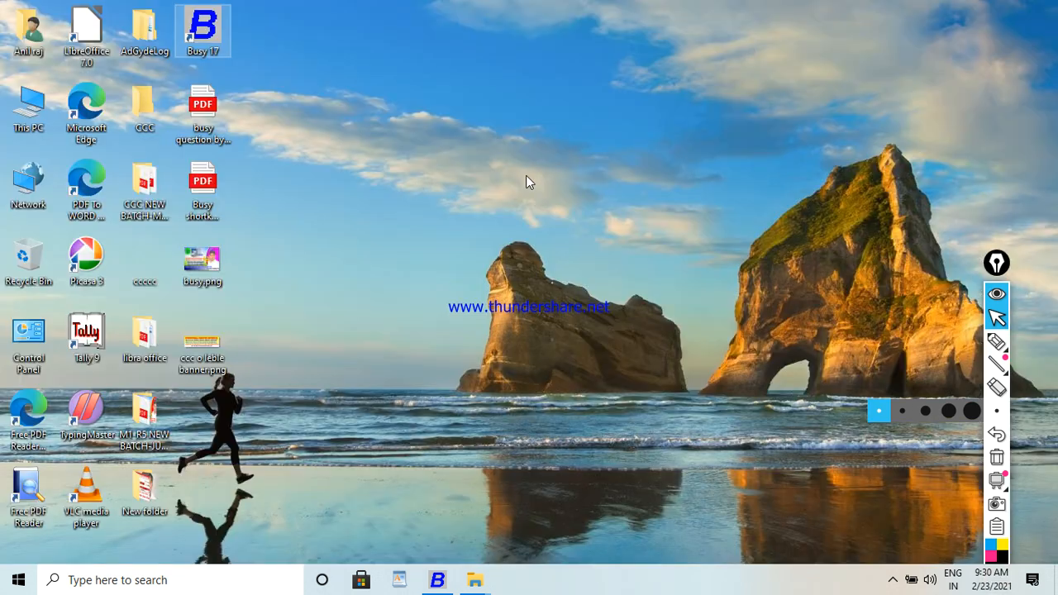